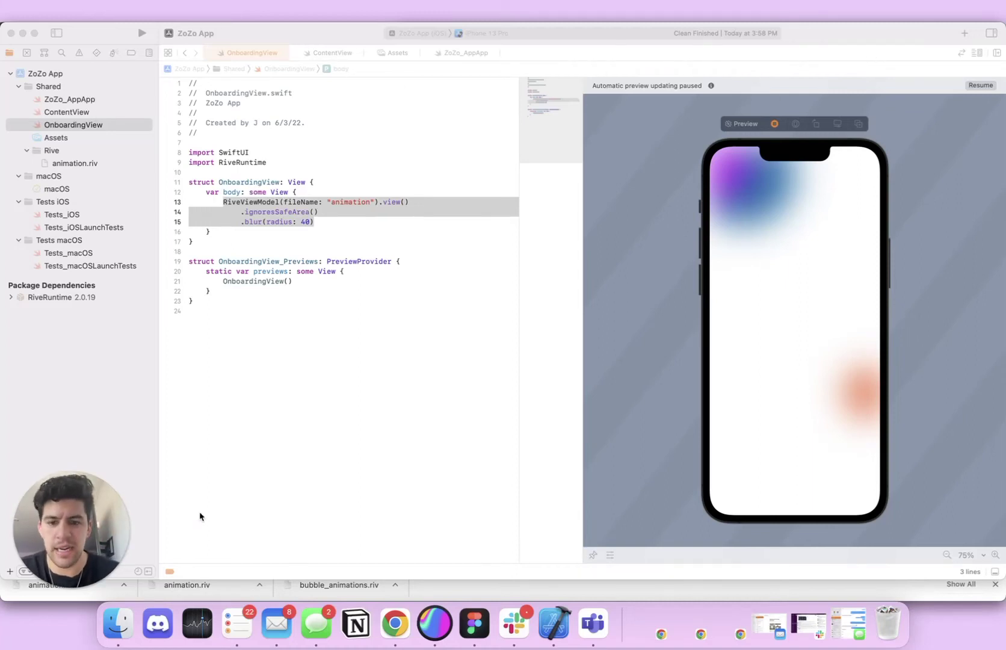
- Switch from Xcode to Chrome, where the Rive file shows the Purple, Orange and Blue circles
left_click(385, 614)
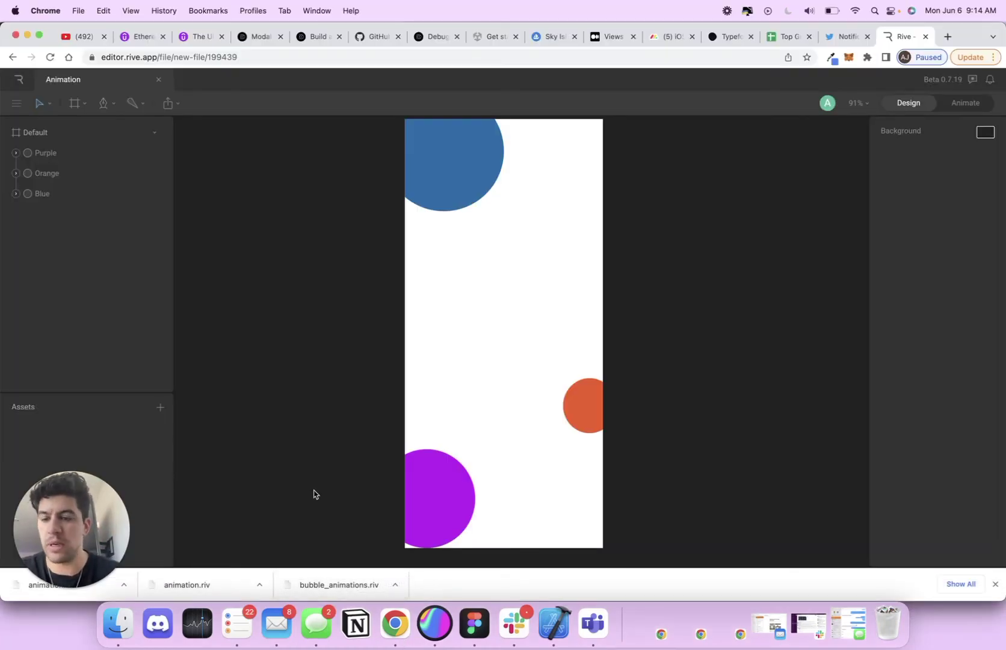
- Close Chrome's downloads bar so the Rive editor fills the window
left_click(995, 583)
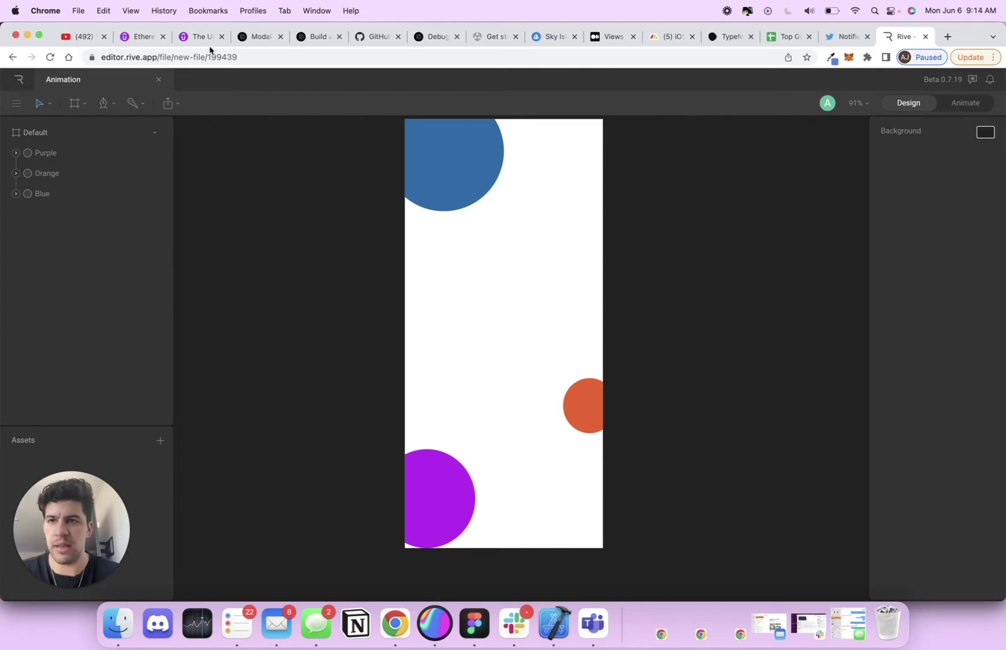
- Leave the Animation file for the editor home and open rive.app in a new tab
left_click(18, 79)
key("super+t")
type("riv")
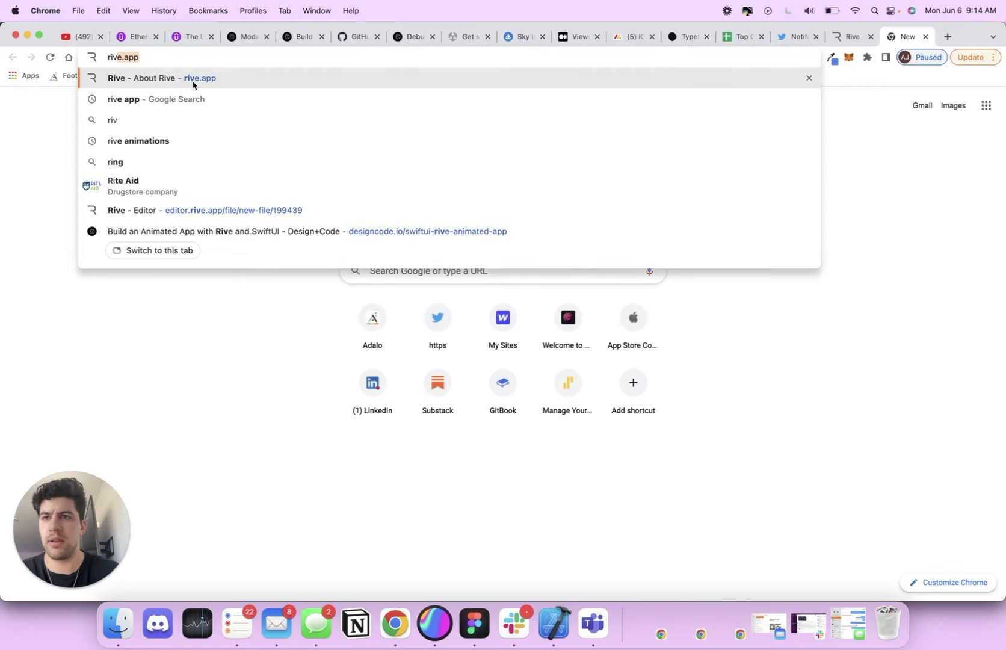
left_click(193, 84)
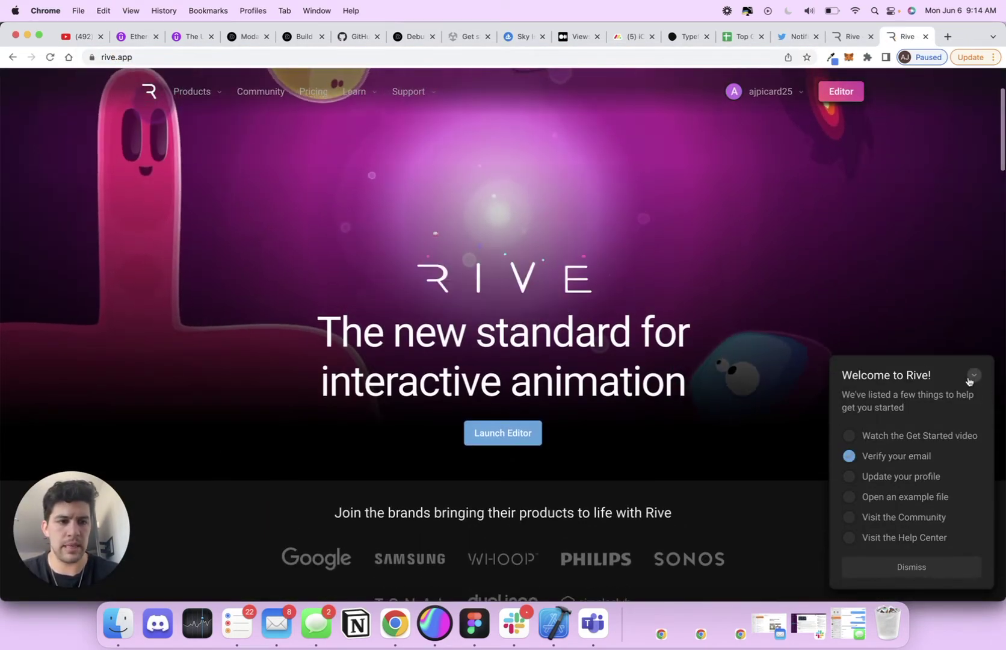
- Collapse the welcome checklist, browse the rive.app homepage, and launch the Editor
left_click(972, 375)
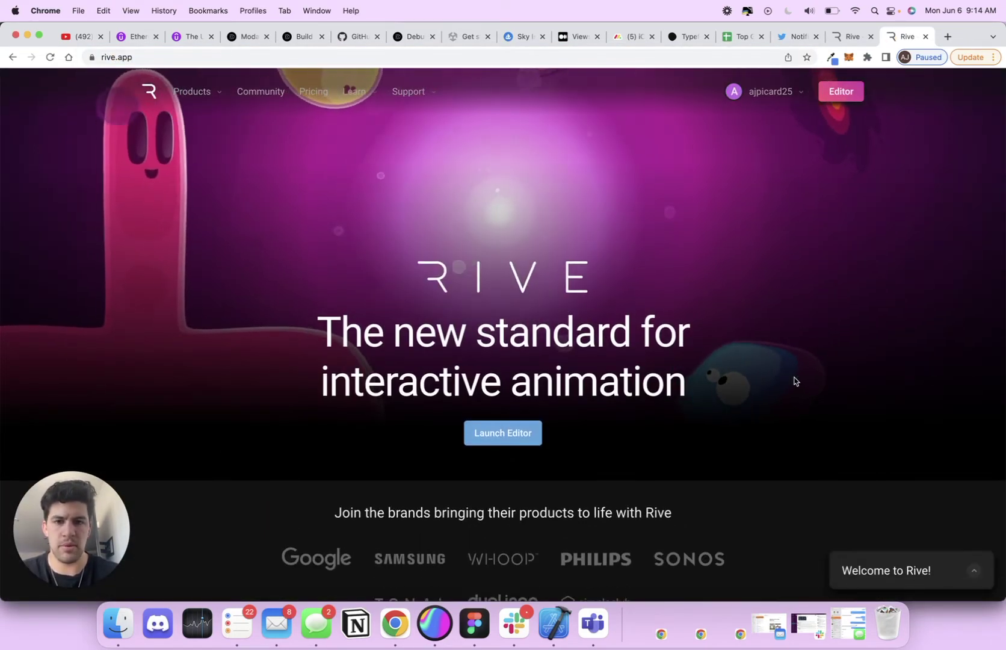
scroll(757, 382, "down", 3)
scroll(758, 382, "down", 12)
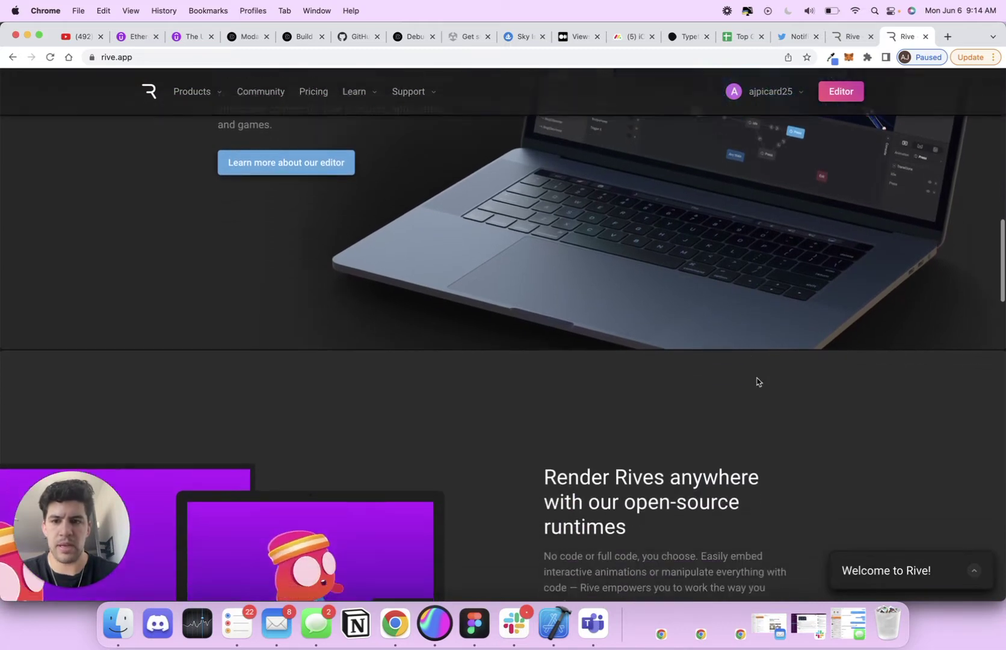
scroll(757, 377, "down", 4)
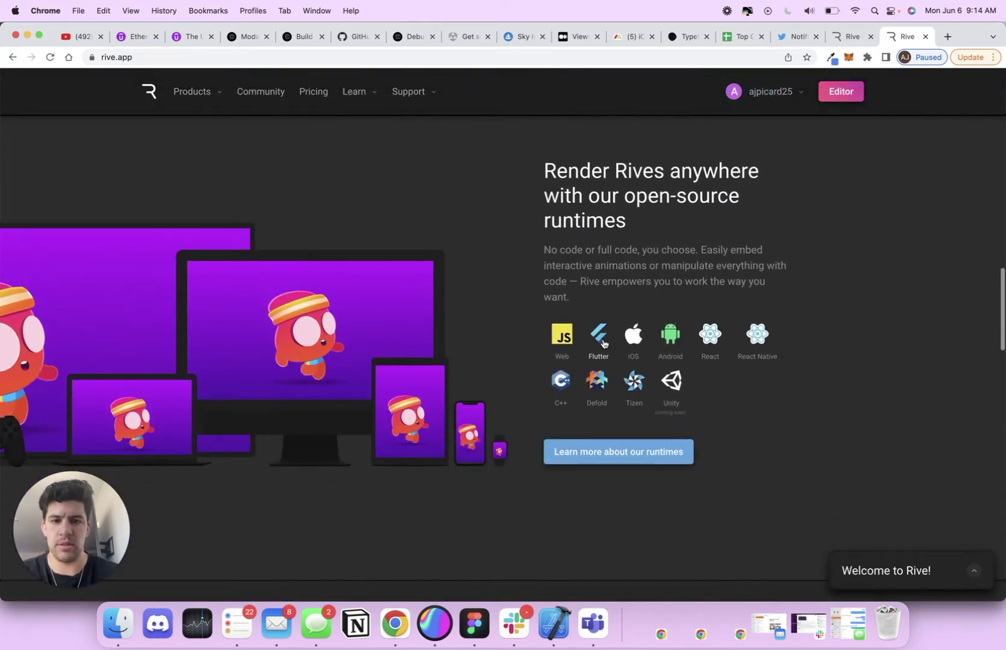
scroll(687, 361, "down", 3)
scroll(687, 362, "down", 9)
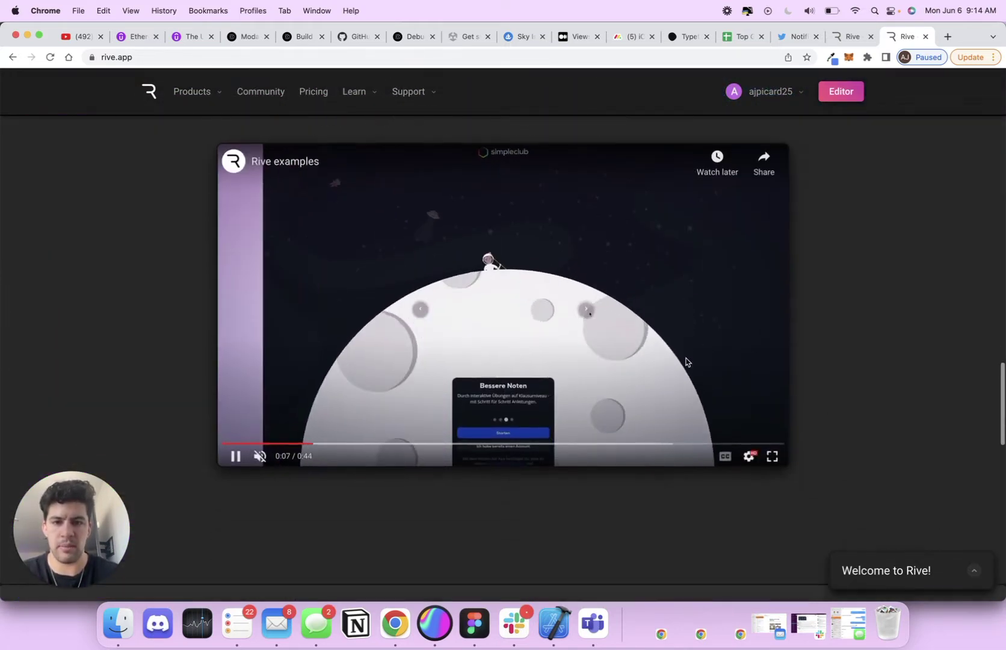
scroll(686, 360, "down", 3)
scroll(687, 358, "up", 20)
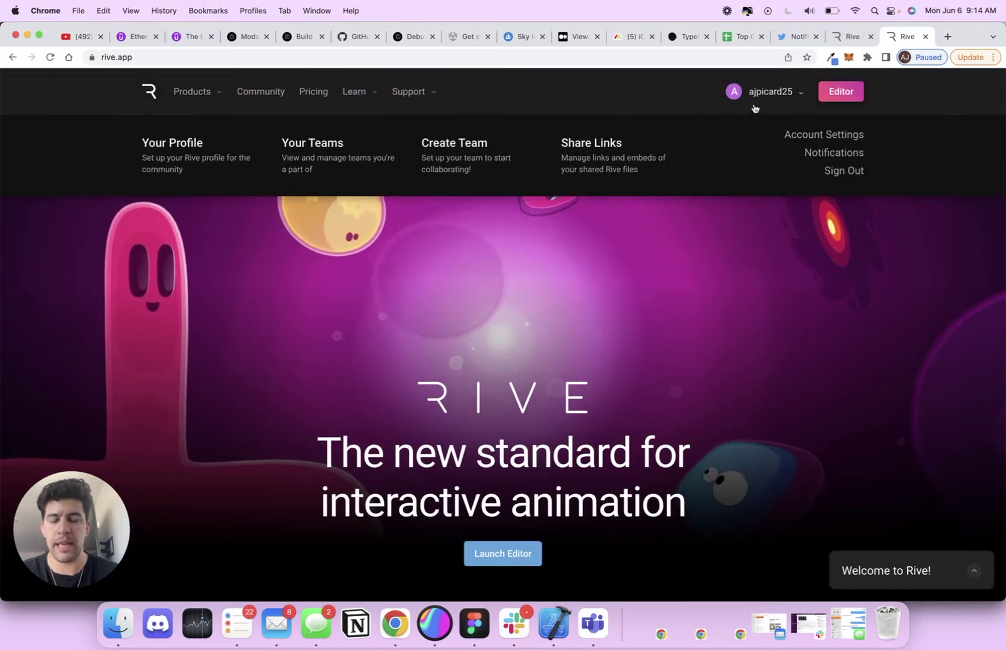
left_click(843, 97)
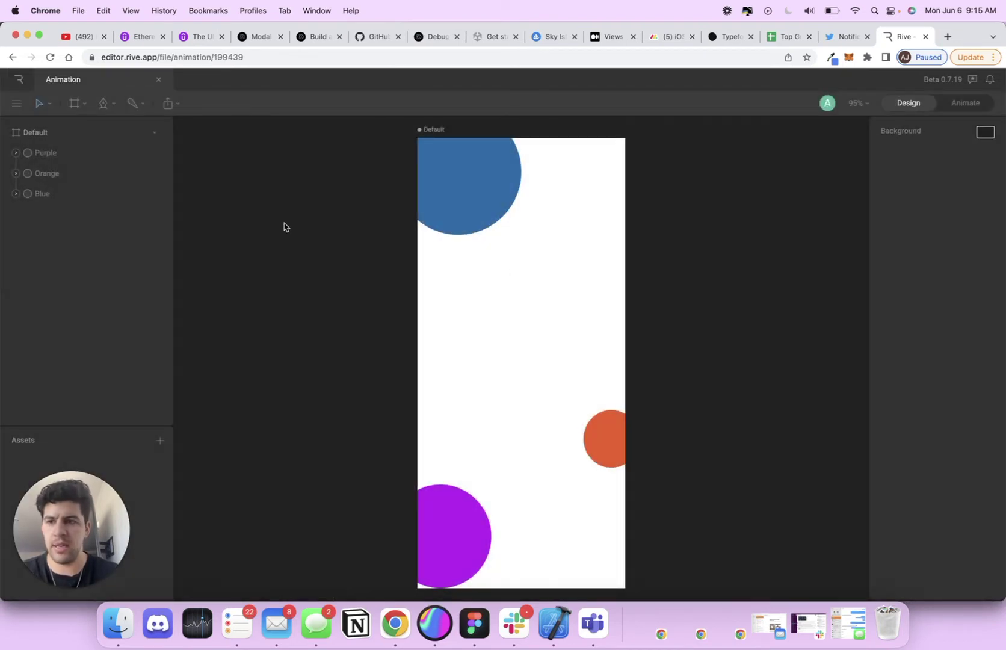
- Inspect the Purple, Orange and Blue circle layers, including the Blue circle's Path
left_click(55, 156)
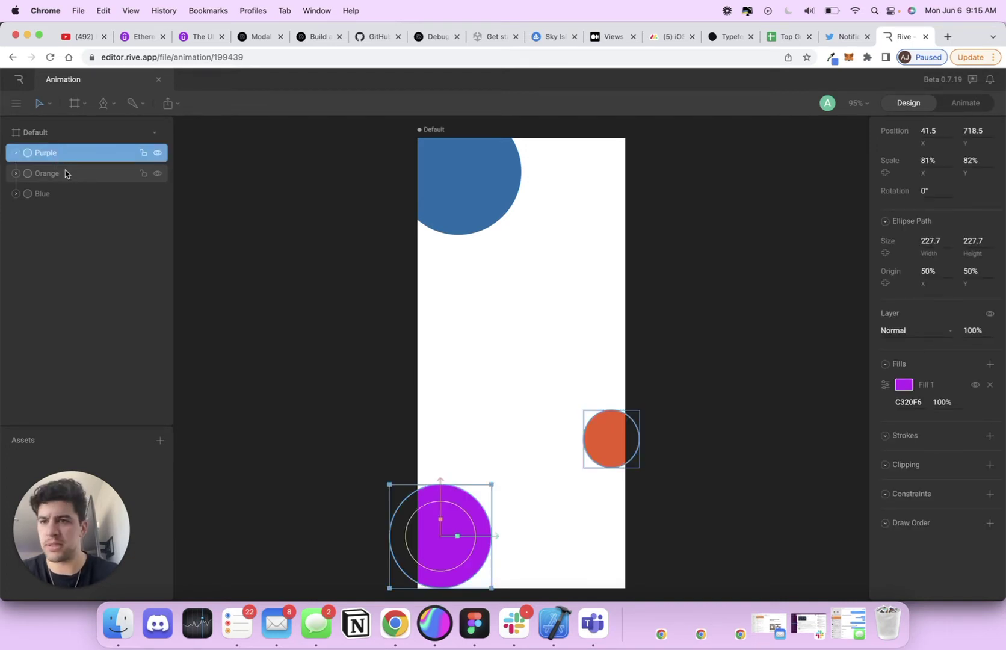
left_click(65, 174)
left_click(54, 196)
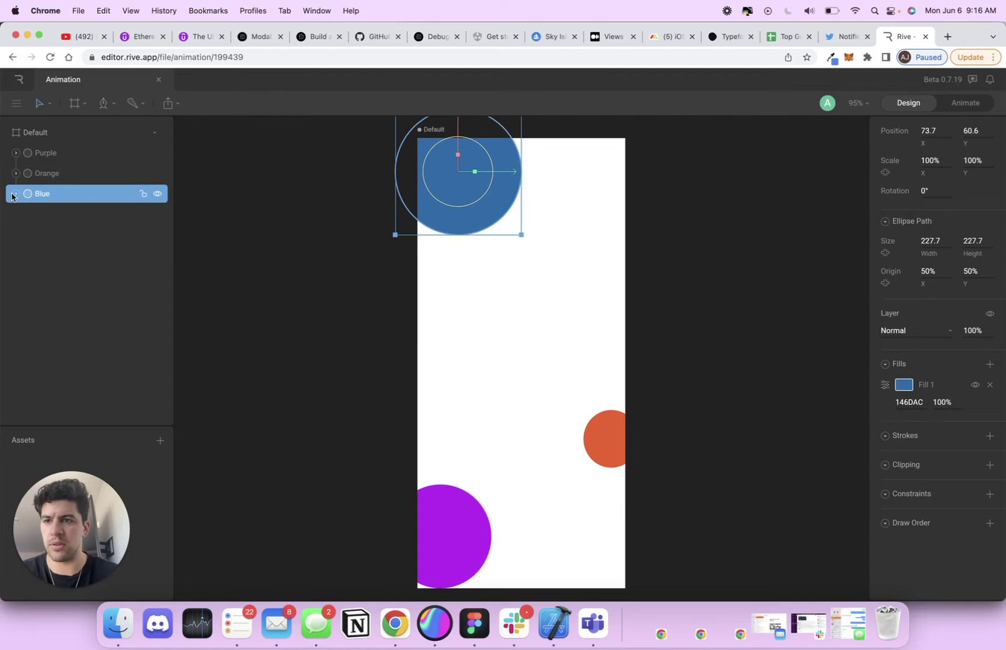
left_click(16, 193)
left_click(15, 193)
left_click(15, 193)
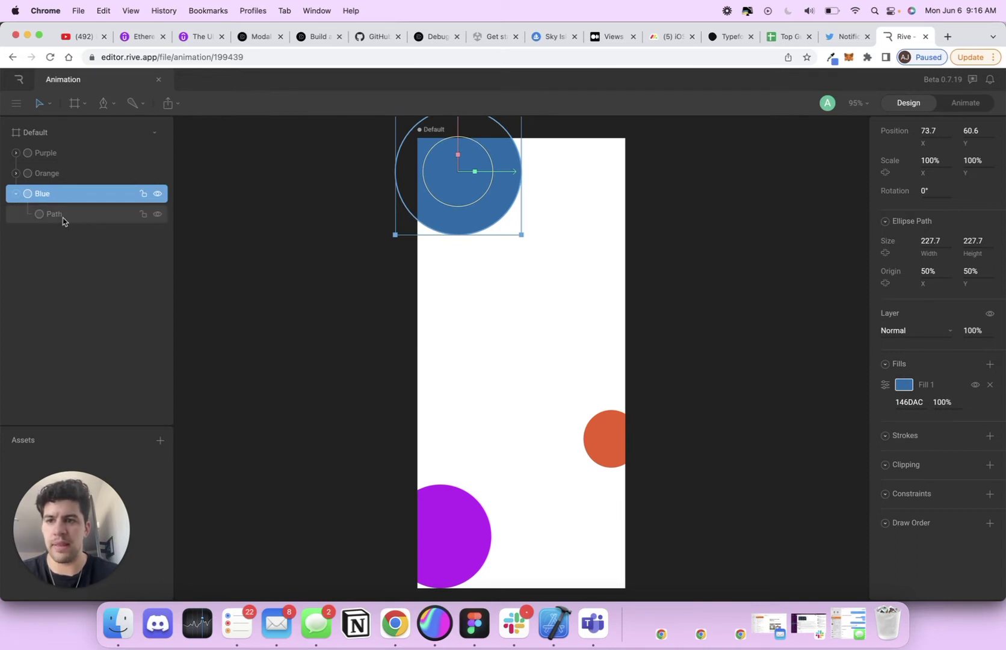
left_click(62, 216)
left_click(16, 193)
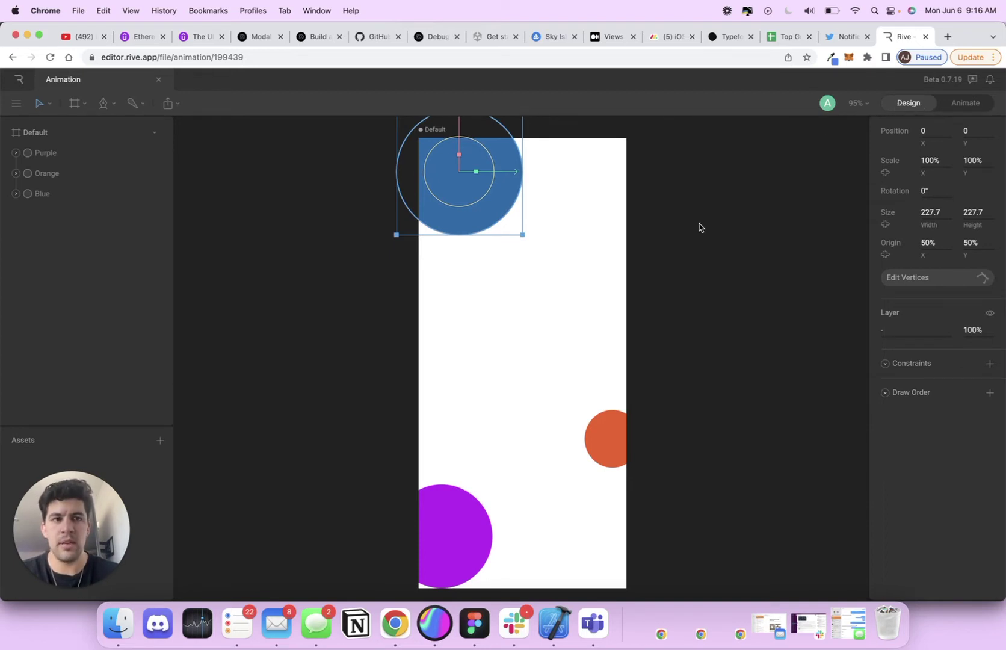
- Test-scale the Blue circle horizontally, then undo the change
scroll(377, 153, "up", 2)
scroll(560, 300, "down", 3)
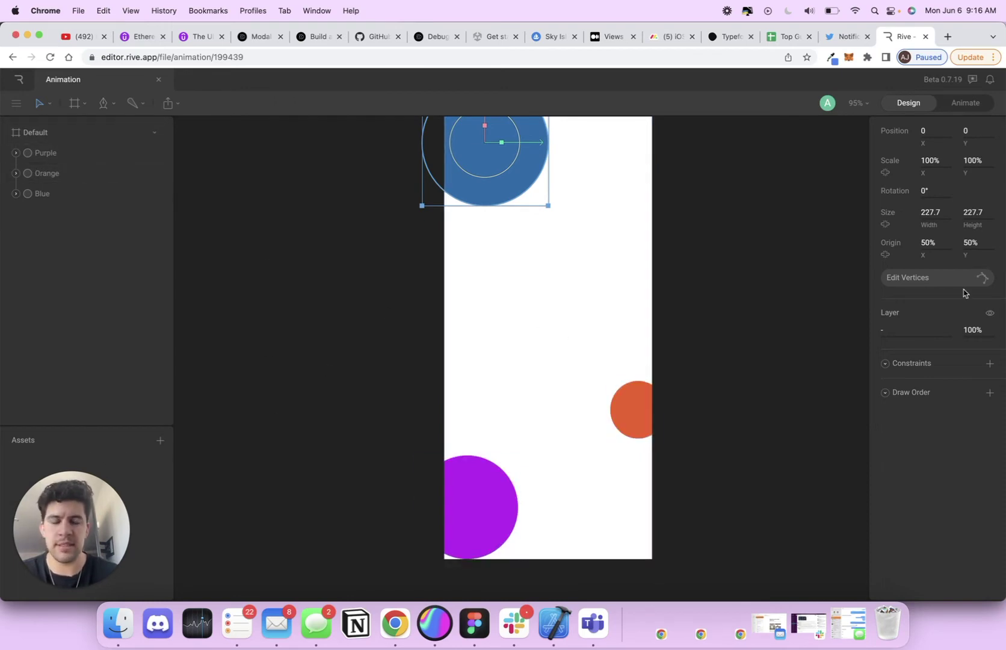
scroll(613, 205, "up", 3)
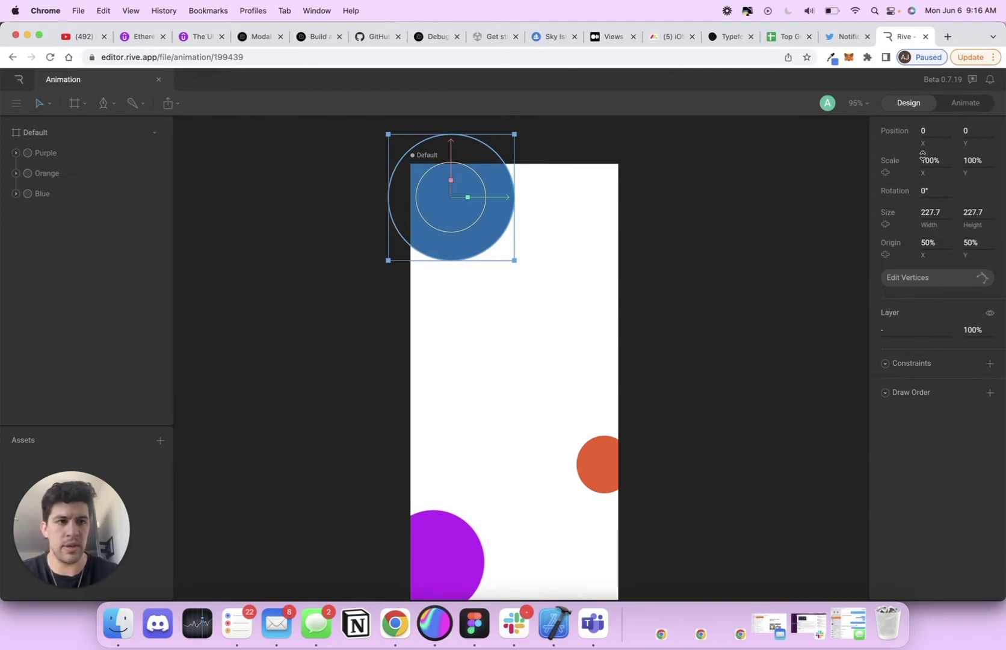
mouse_move(923, 157)
left_mouse_down()
mouse_move(897, 158)
mouse_move(935, 163)
left_mouse_up()
key("super+z")
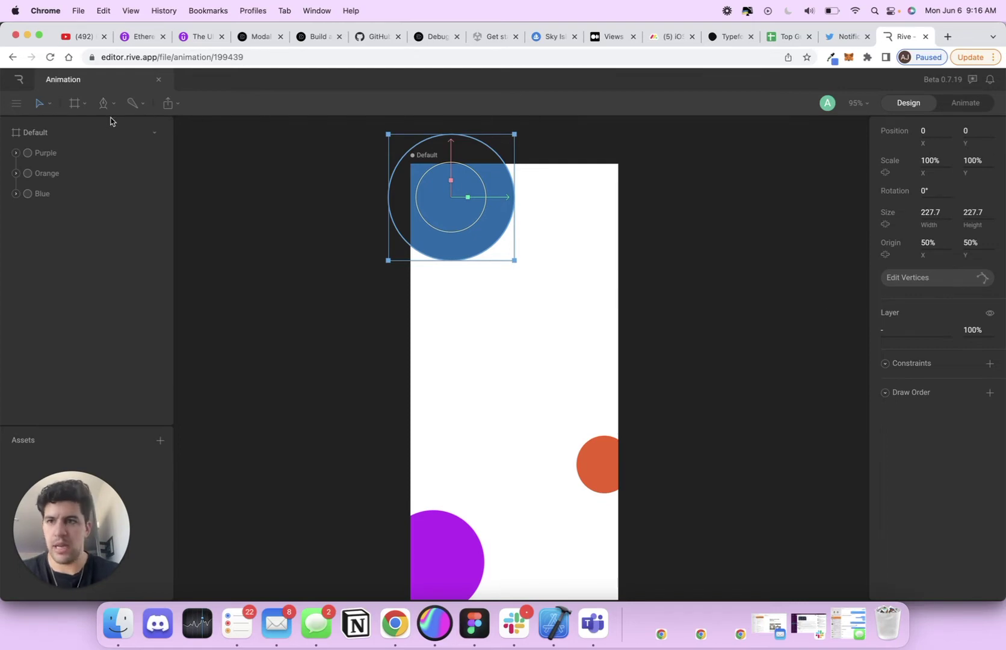
left_click(51, 105)
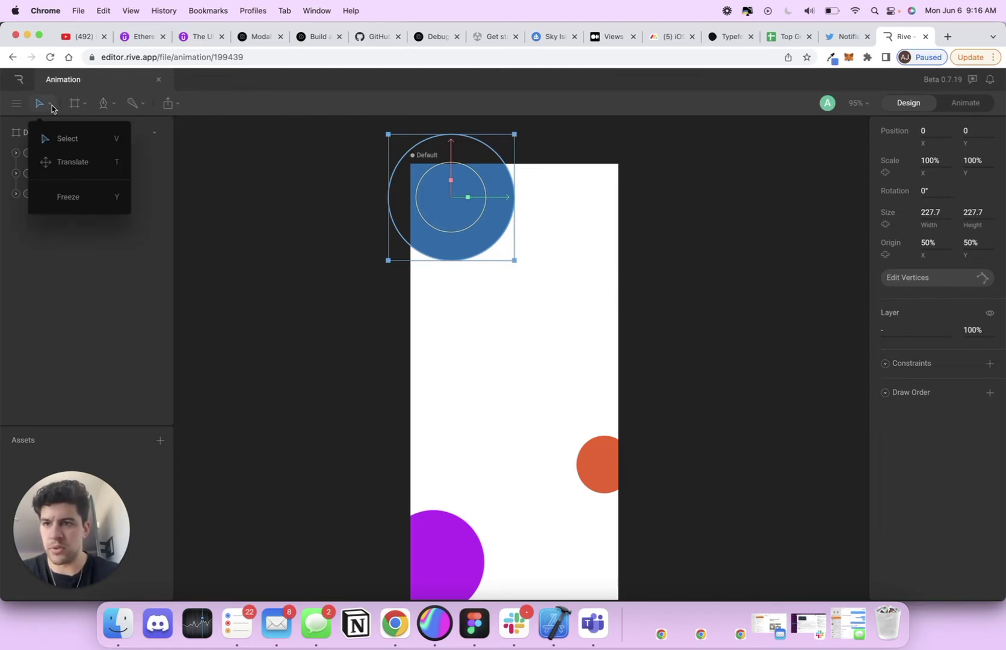
left_click(84, 105)
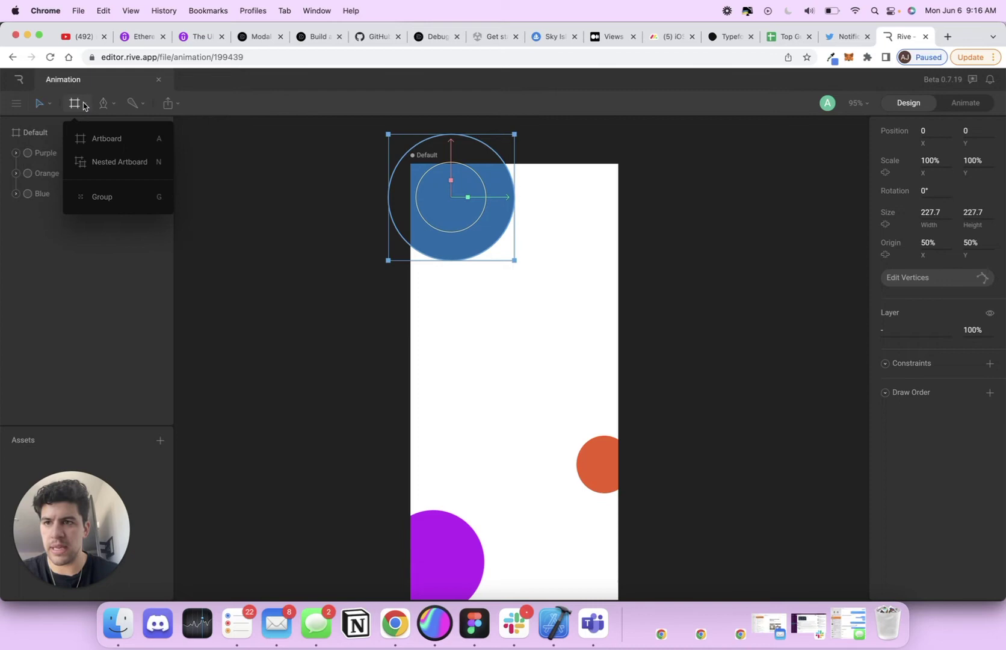
left_click(115, 106)
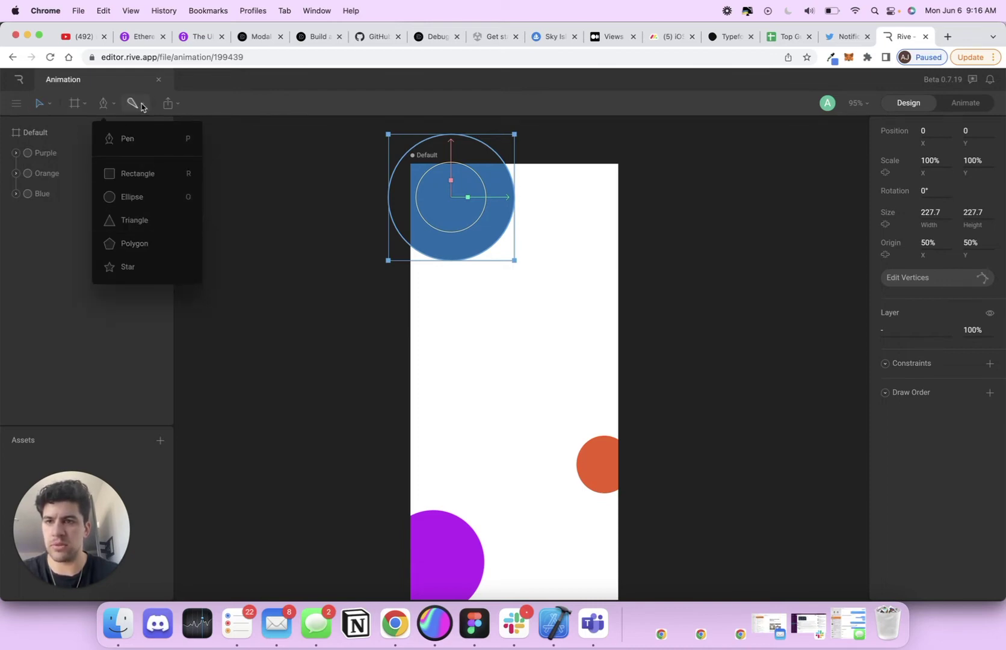
left_click(143, 106)
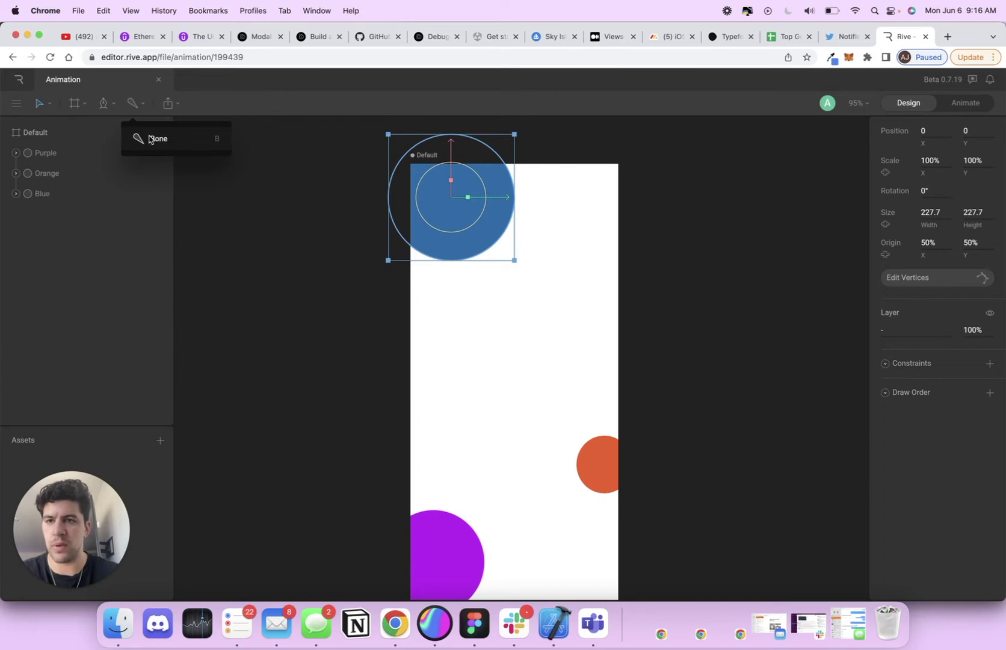
left_click(171, 104)
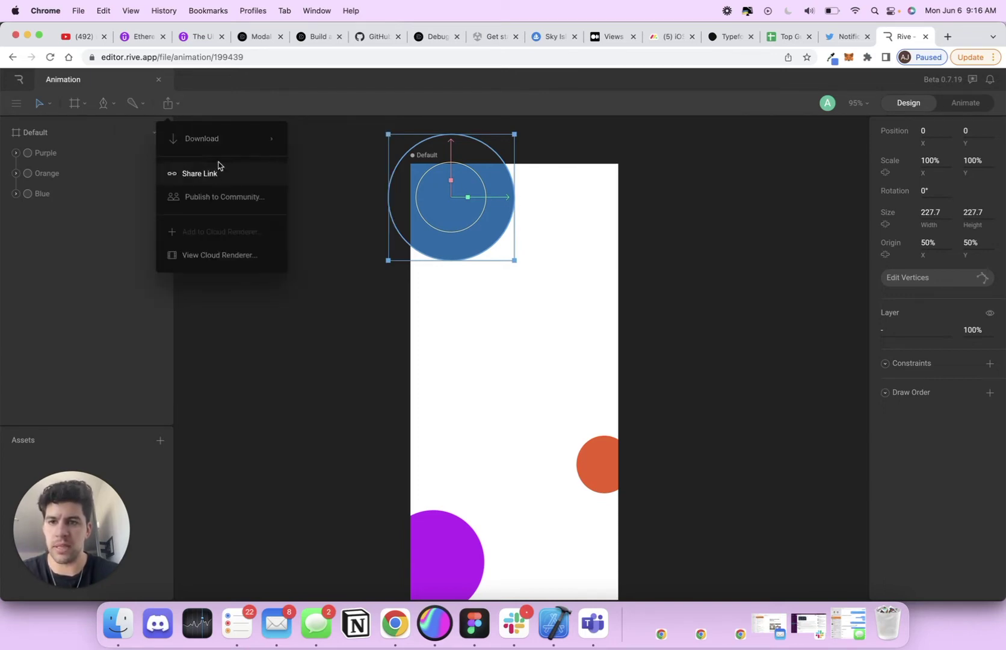
left_click(667, 192)
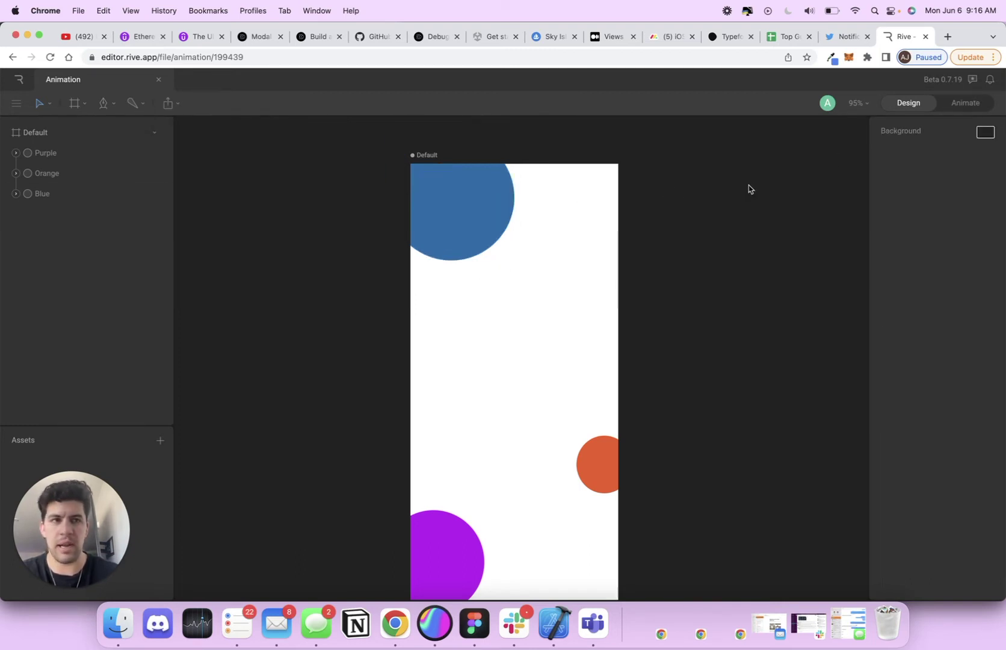
- In Animate mode, fit the Default artboard in view and select the Purple, Orange and Blue layers
left_click(966, 102)
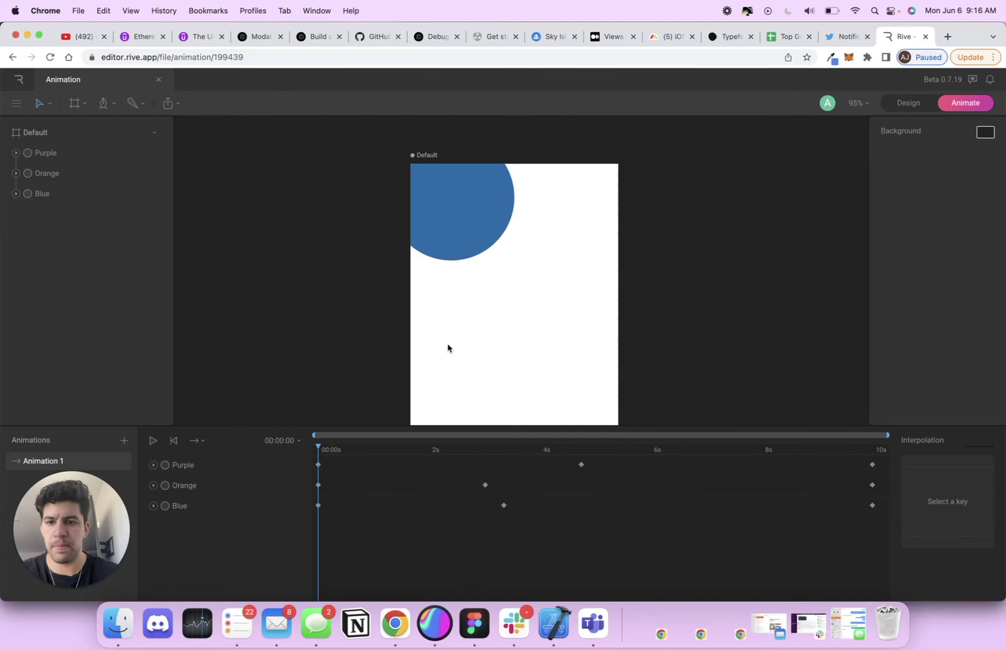
scroll(476, 277, "down", 5)
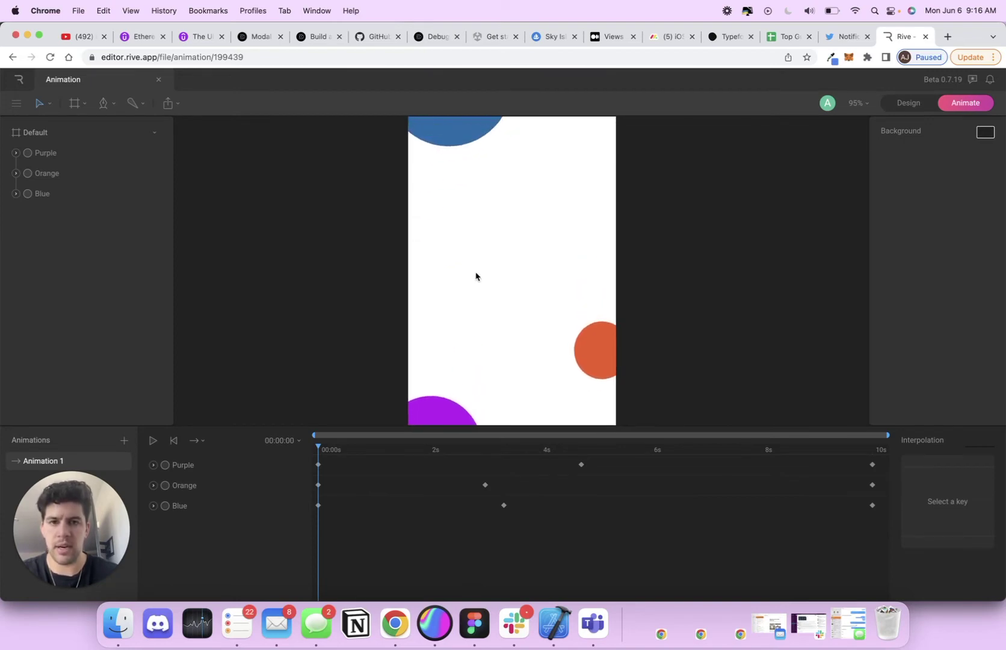
key("f")
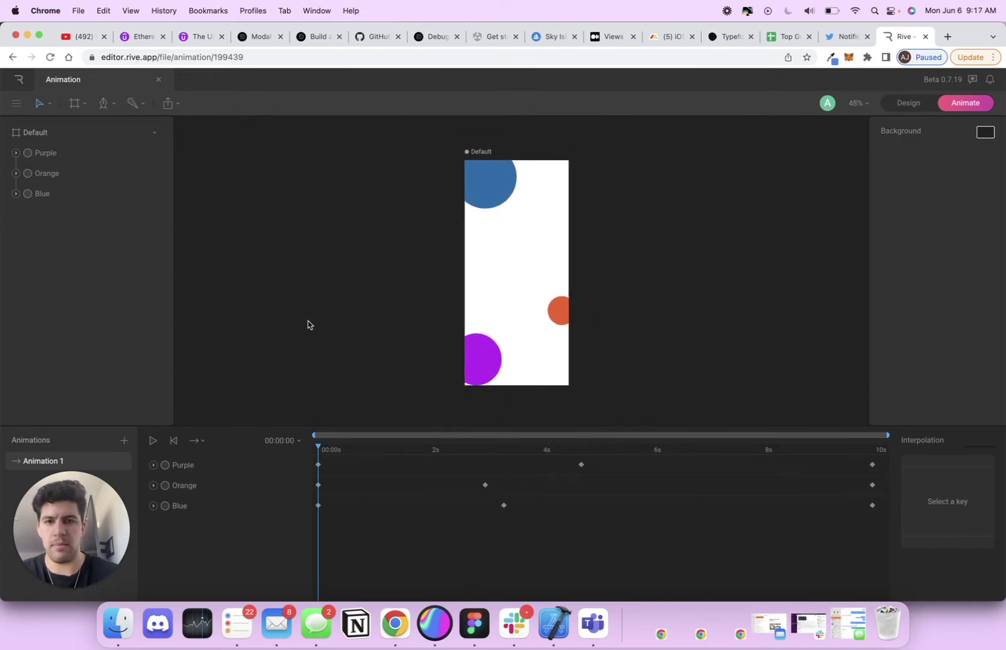
left_click(198, 465)
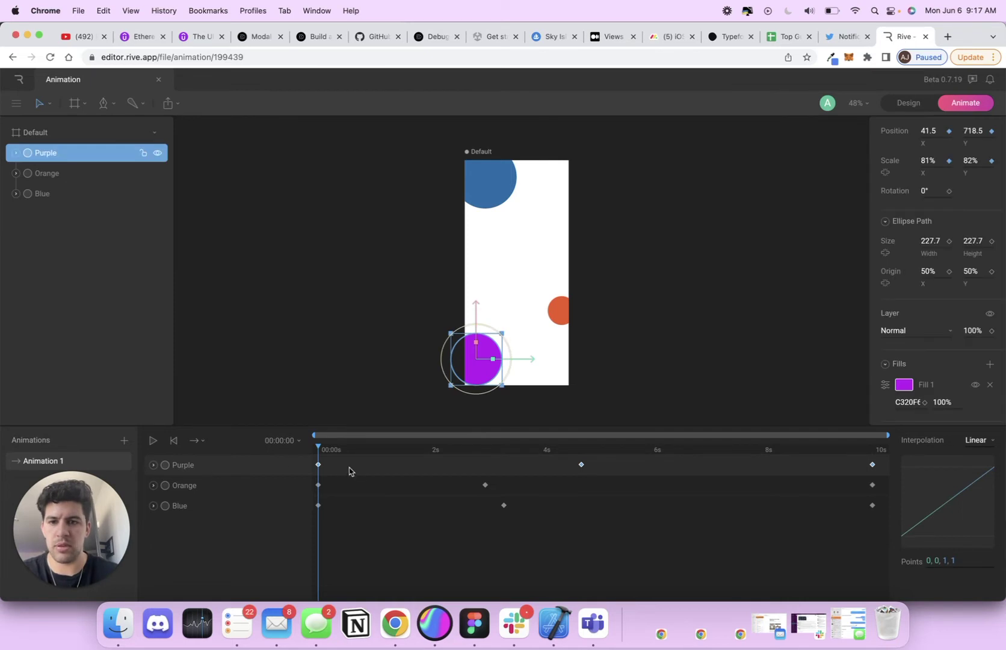
left_click(176, 486)
left_click(179, 506)
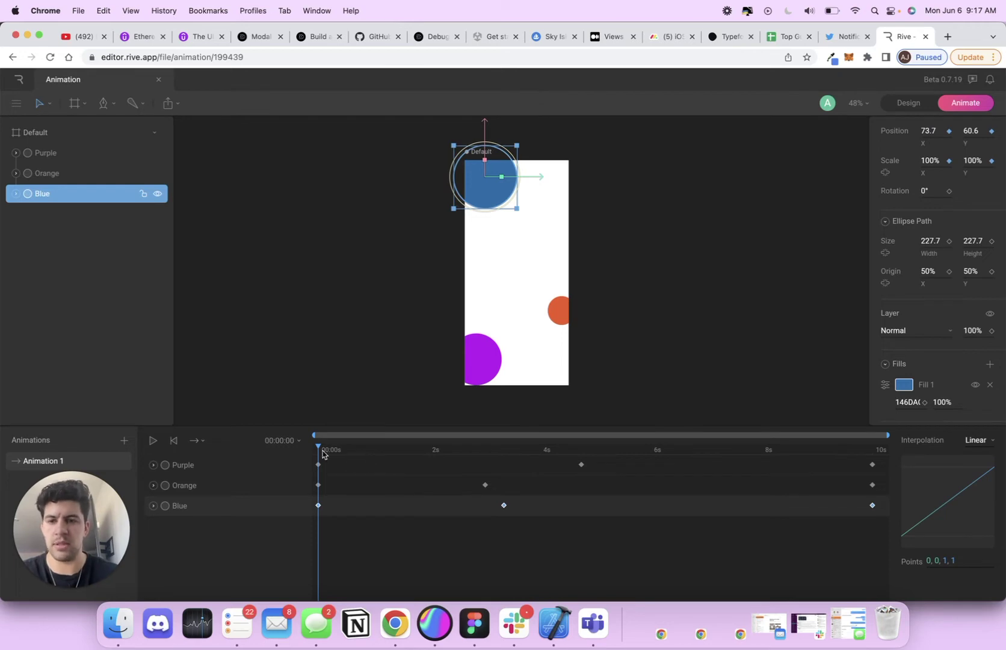
- Play and stop the animation, then rewind the playhead to 00:00:00
key("space")
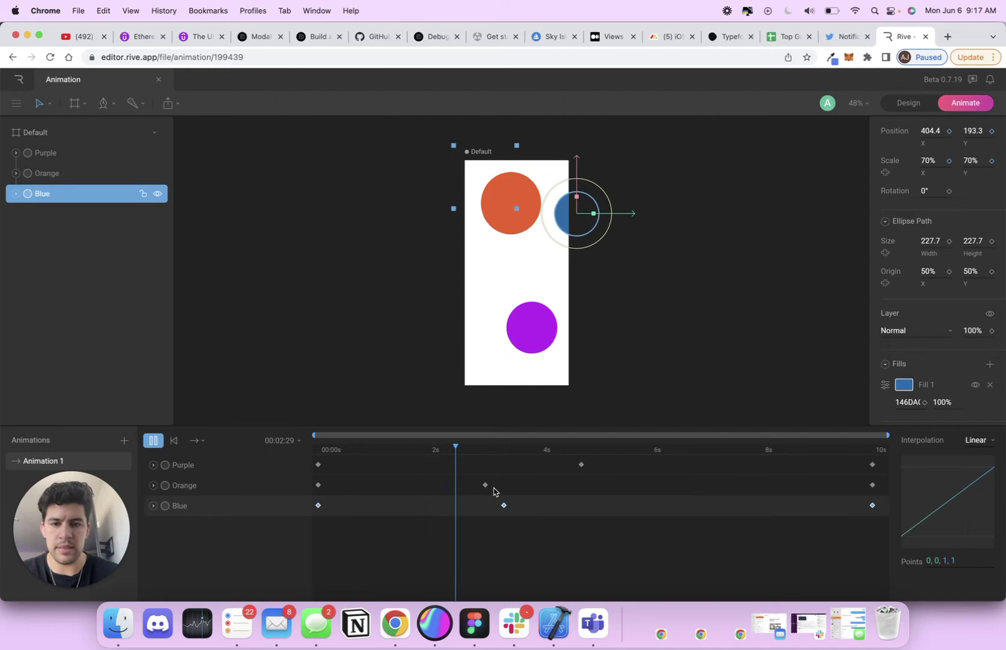
key("space")
left_click_drag(481, 449, 302, 430)
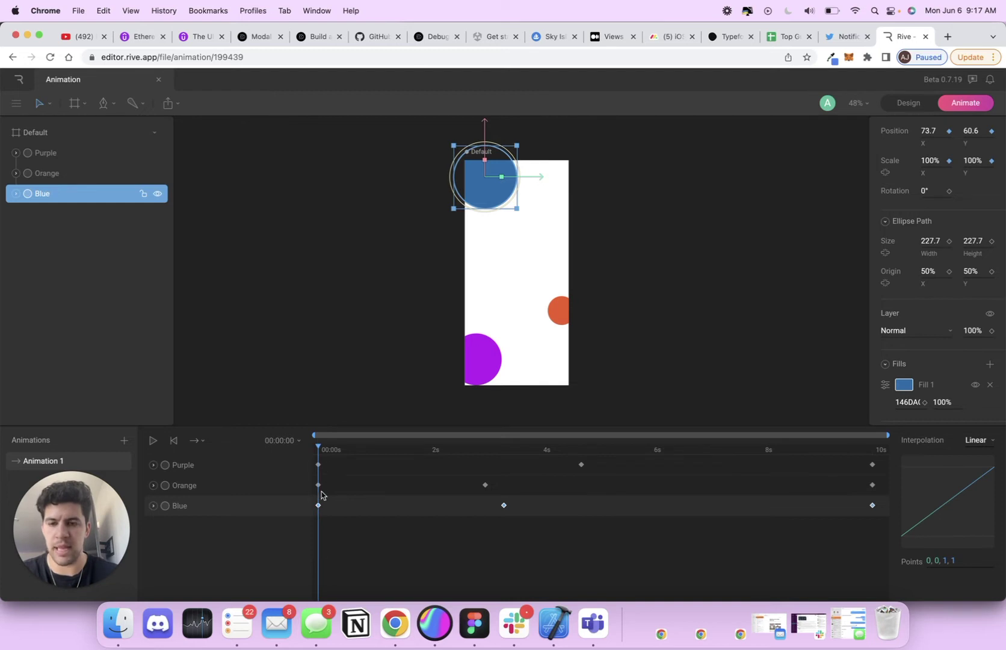
mouse_move(317, 451)
left_mouse_down()
mouse_move(330, 451)
mouse_move(315, 452)
left_mouse_up()
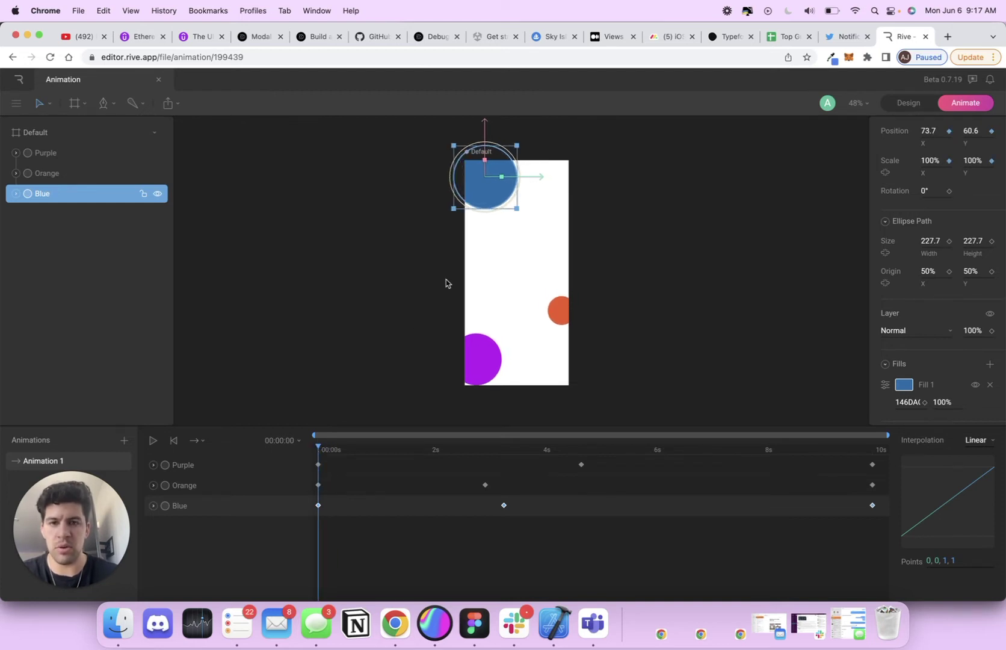
scroll(475, 250, "down", 2)
scroll(475, 250, "right", 2)
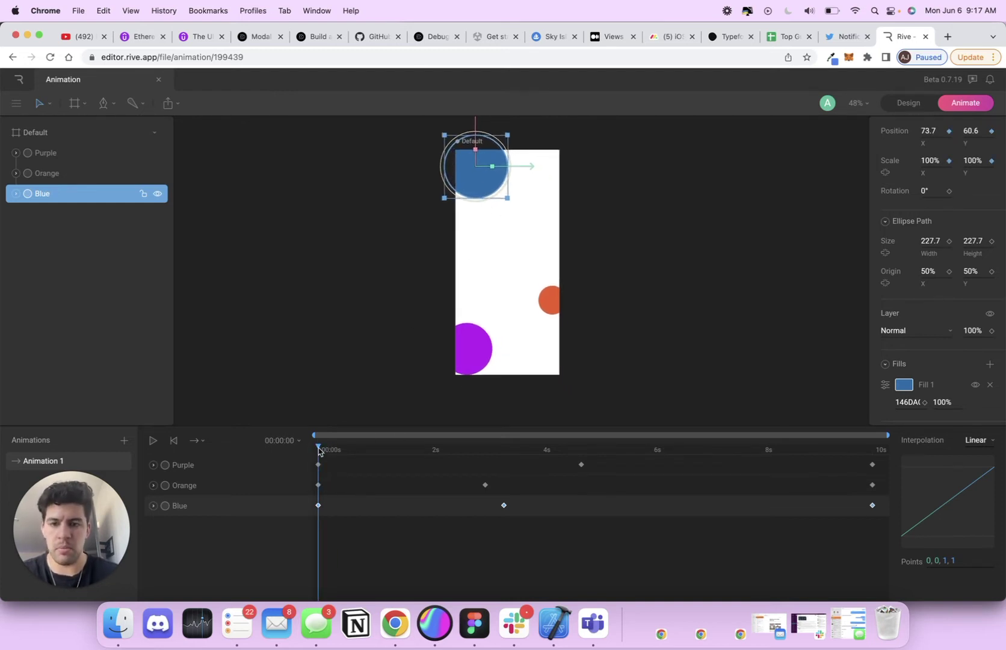
left_click_drag(319, 450, 546, 457)
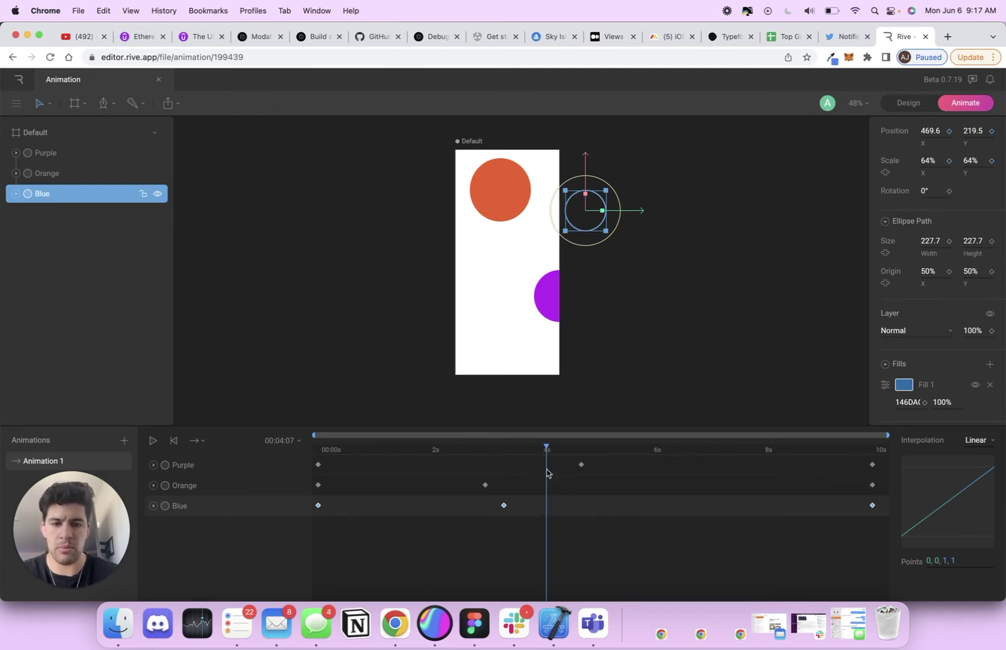
left_click_drag(547, 450, 305, 449)
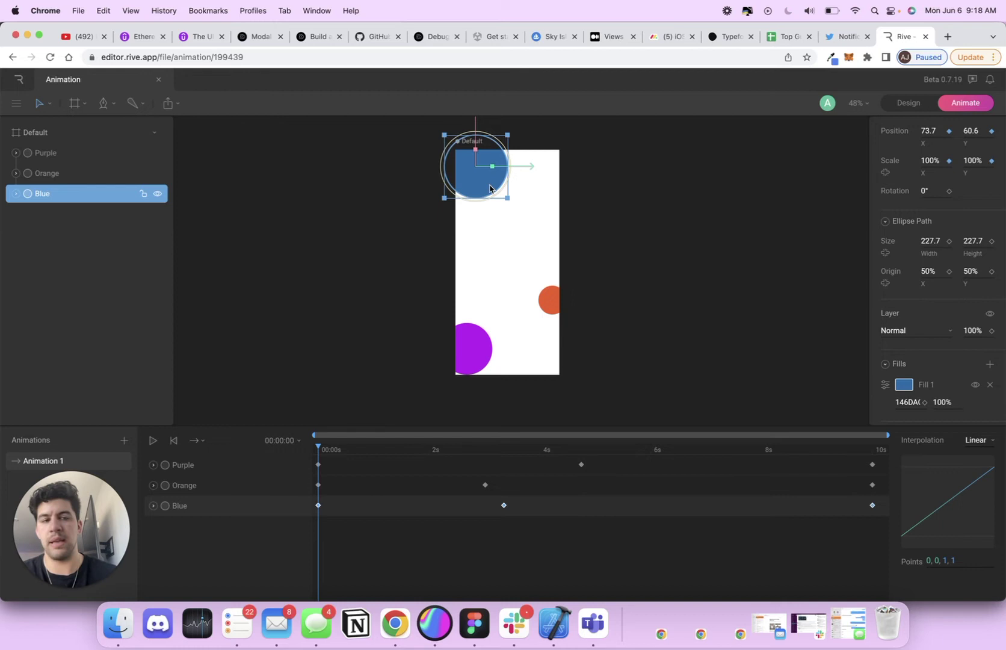
left_click(926, 190)
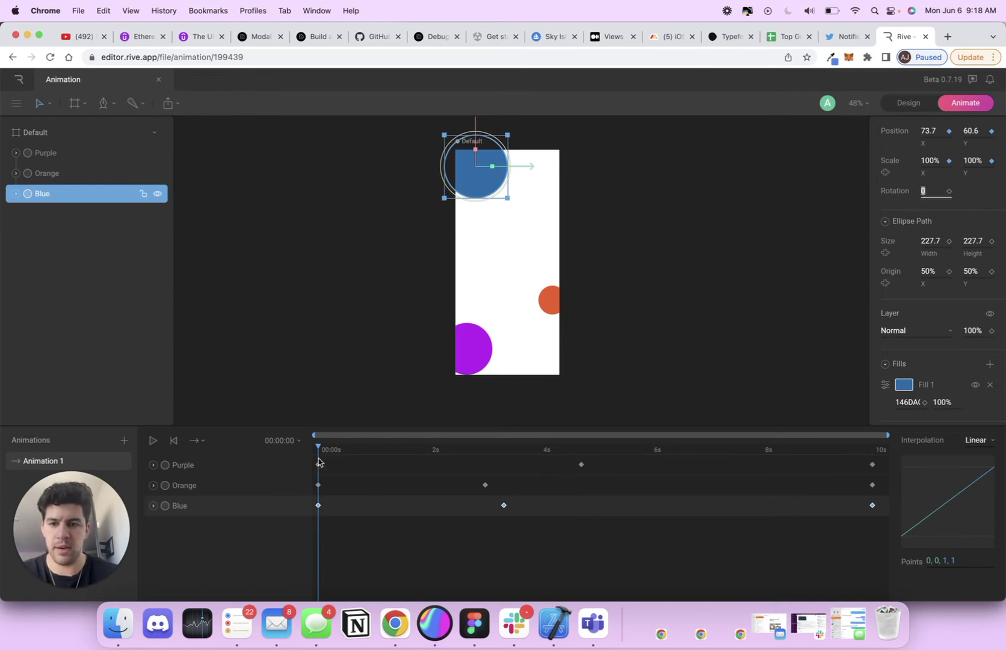
left_click_drag(318, 448, 319, 448)
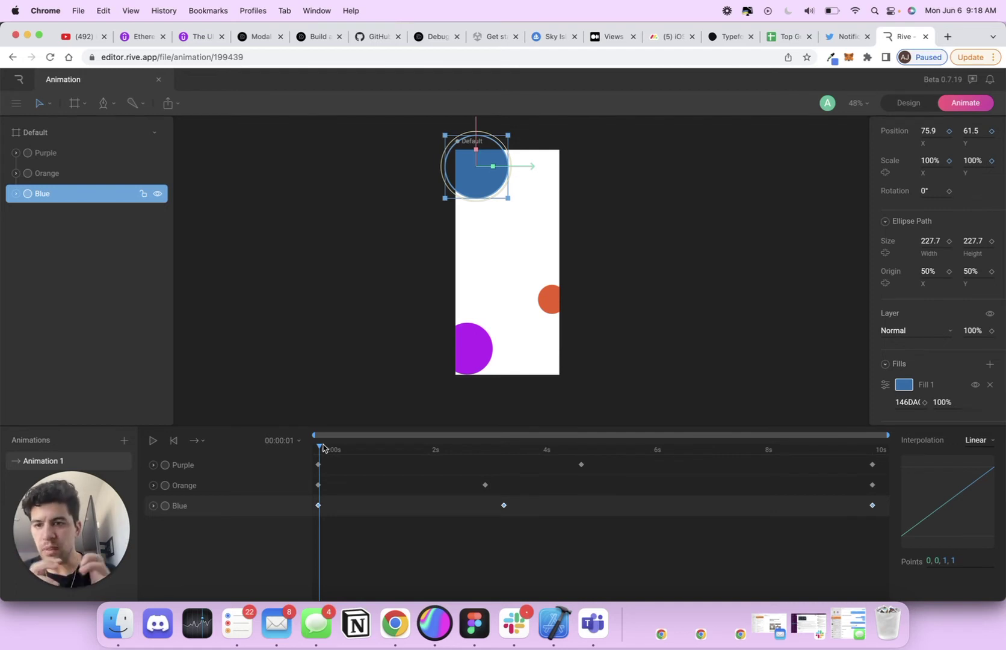
key("space")
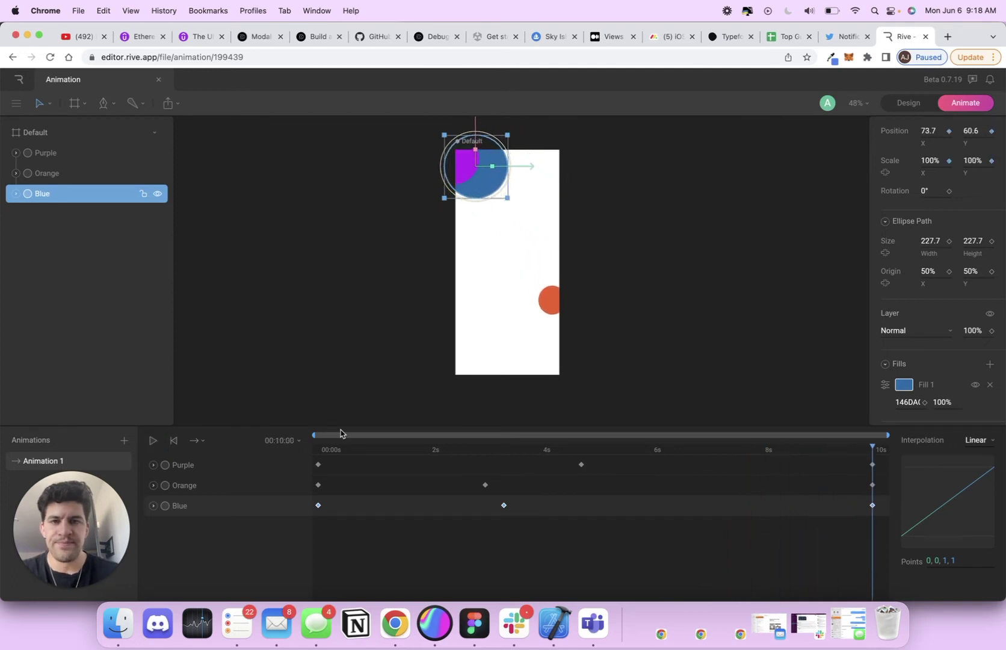
mouse_move(873, 446)
left_mouse_down()
mouse_move(357, 454)
mouse_move(875, 447)
left_mouse_up()
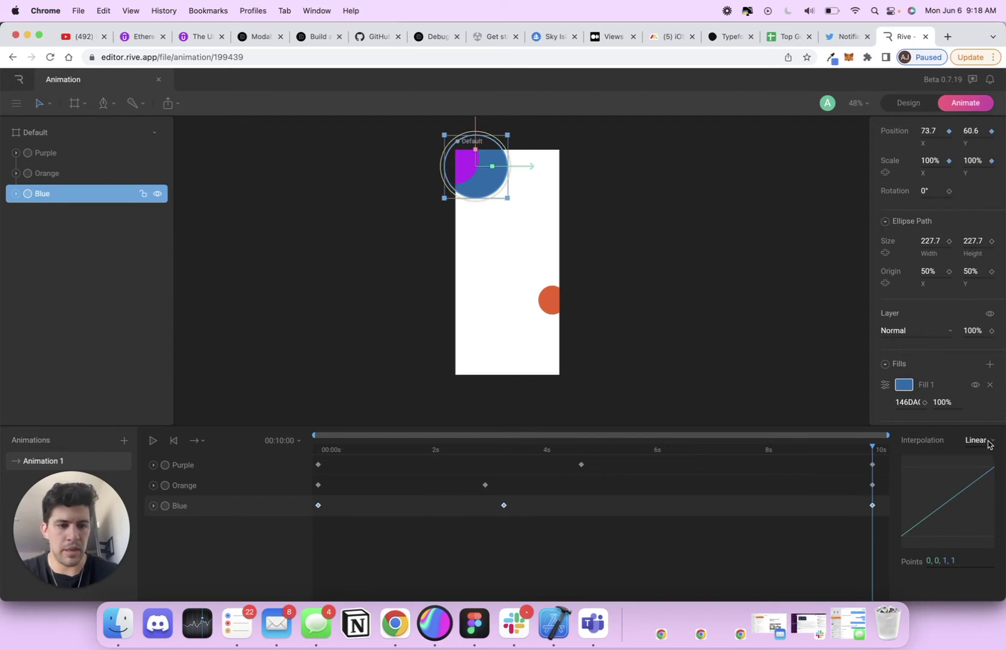
left_click(987, 444)
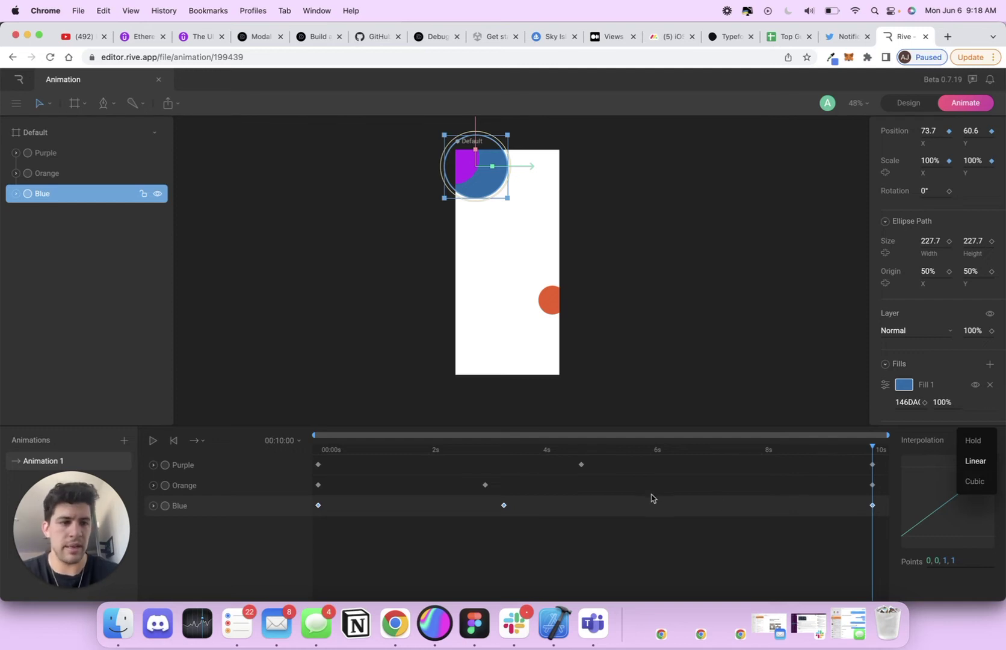
left_click(583, 505)
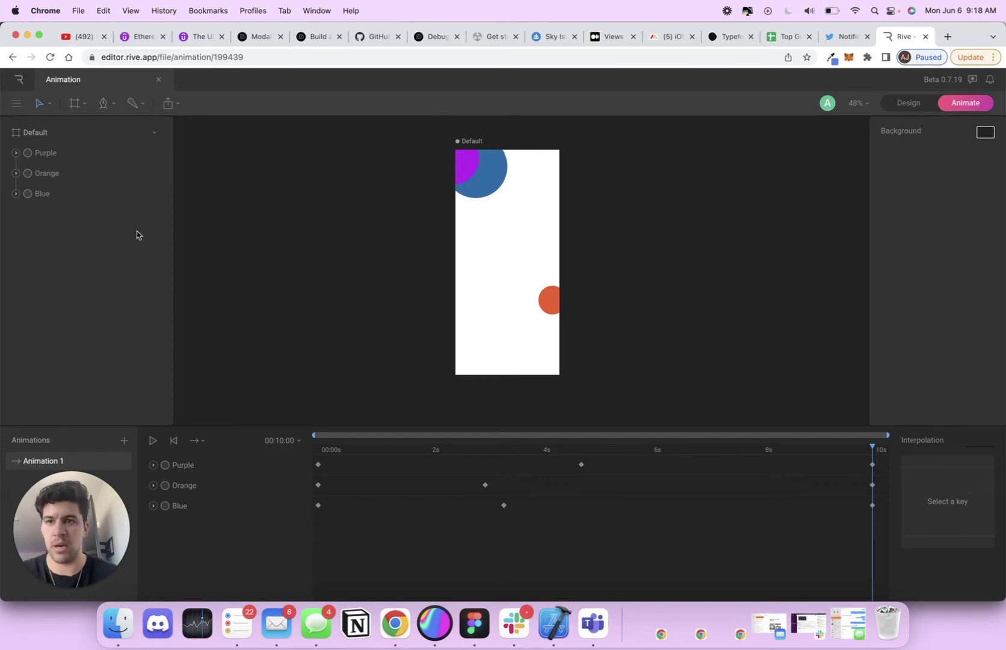
- Review the Export menu's Download runtime options, then switch to the ZoZo App project in Xcode
left_click(168, 103)
mouse_move(205, 139)
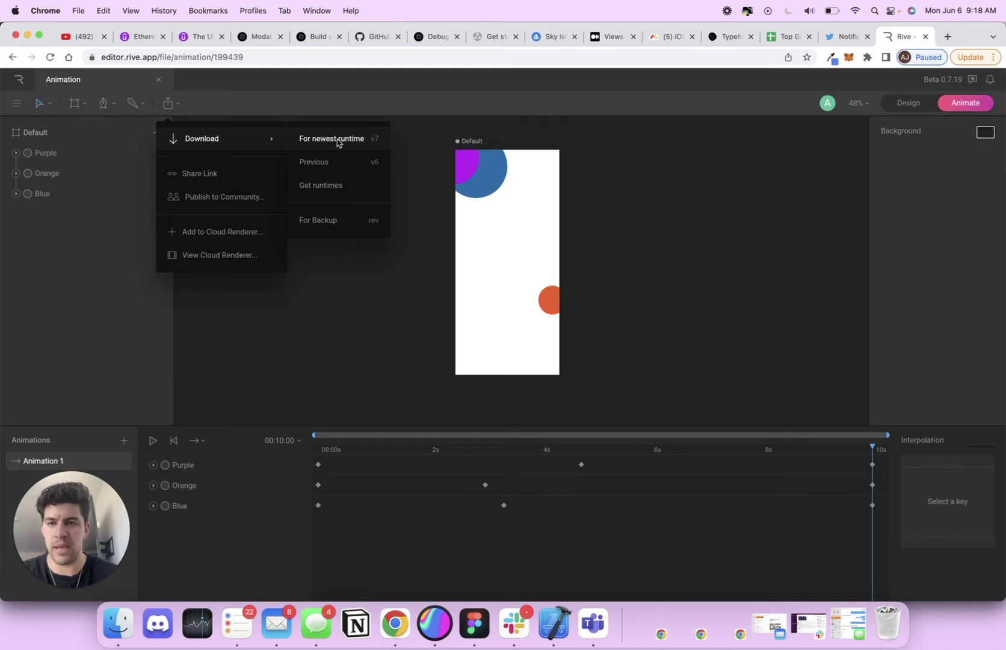
left_click(76, 172)
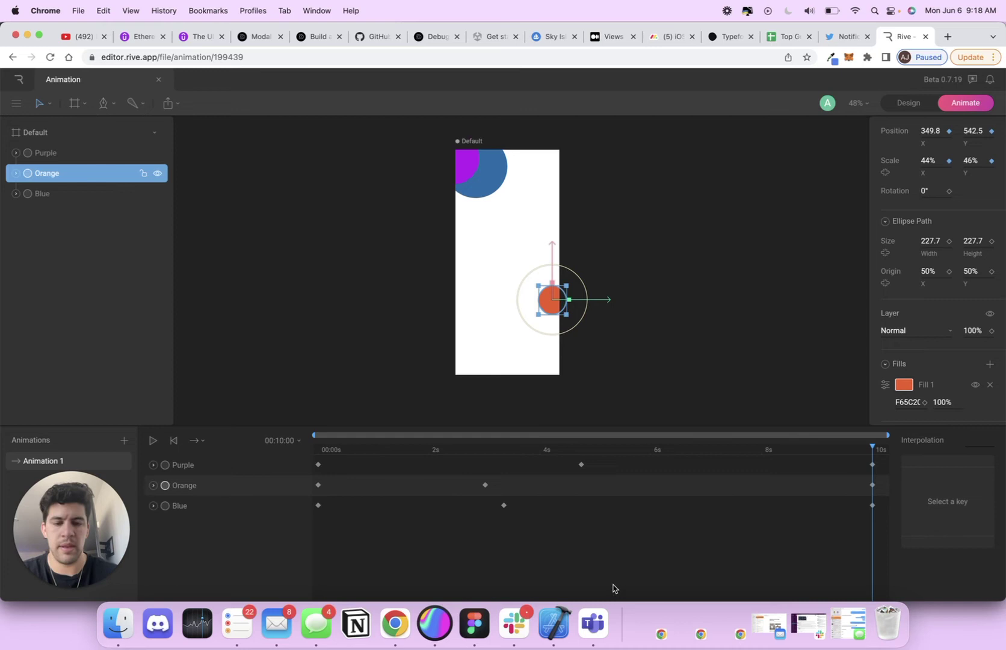
left_click(565, 629)
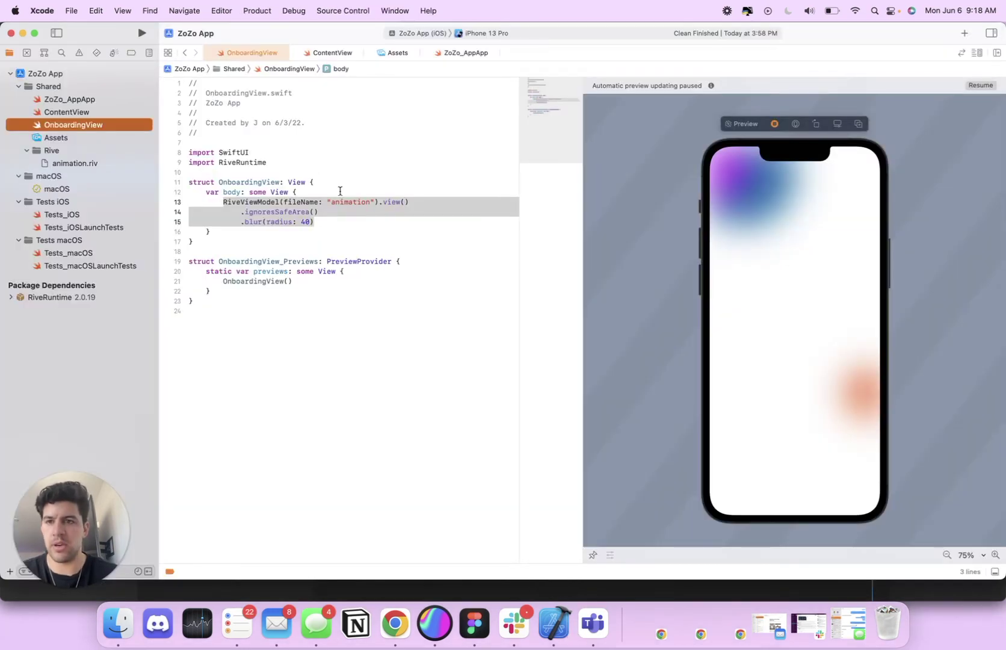
- Open ContentView with its preview resumed, and search Add Packages for 'Rive' to select rive-ios
left_click(69, 112)
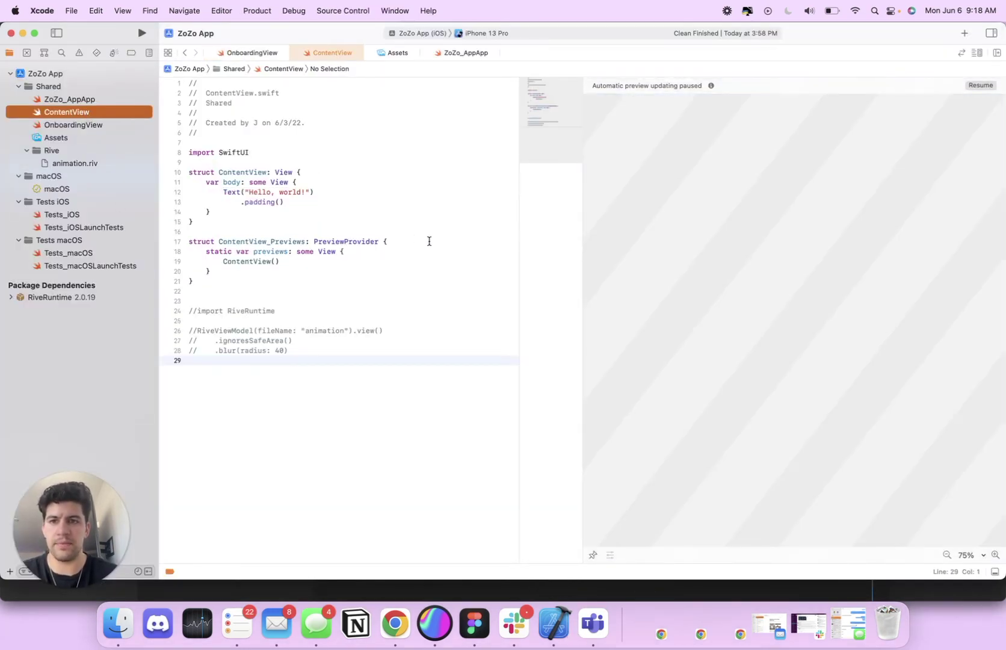
left_click(981, 86)
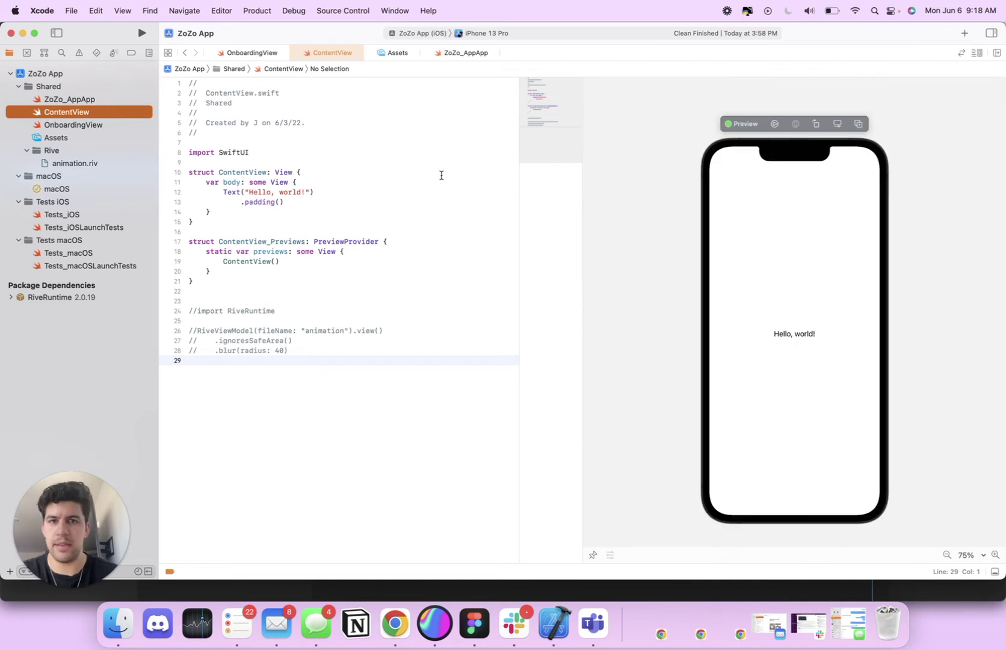
left_click(42, 11)
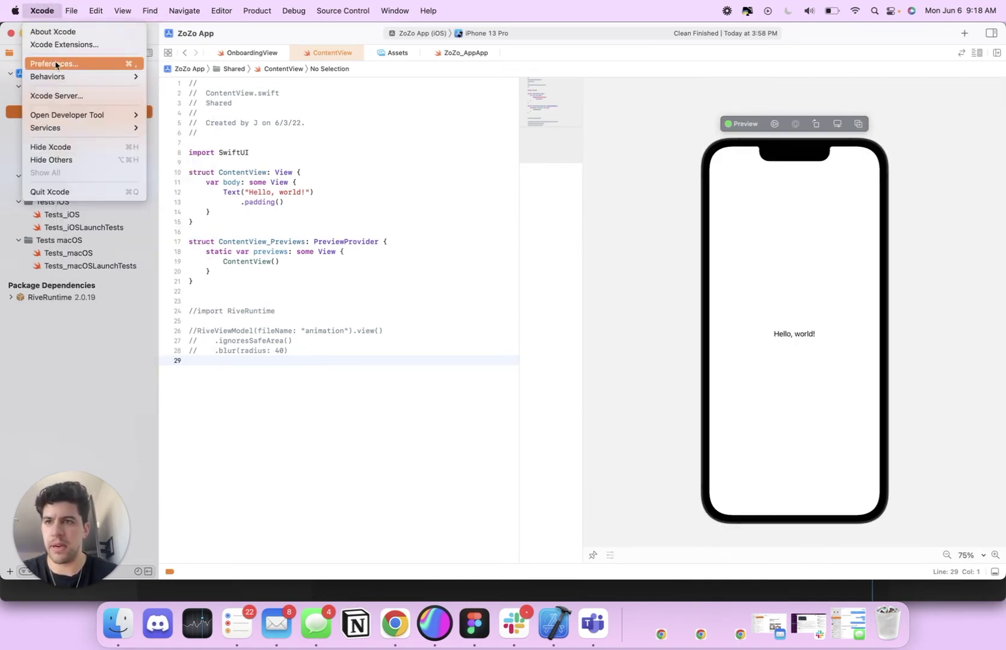
mouse_move(71, 10)
left_click(91, 64)
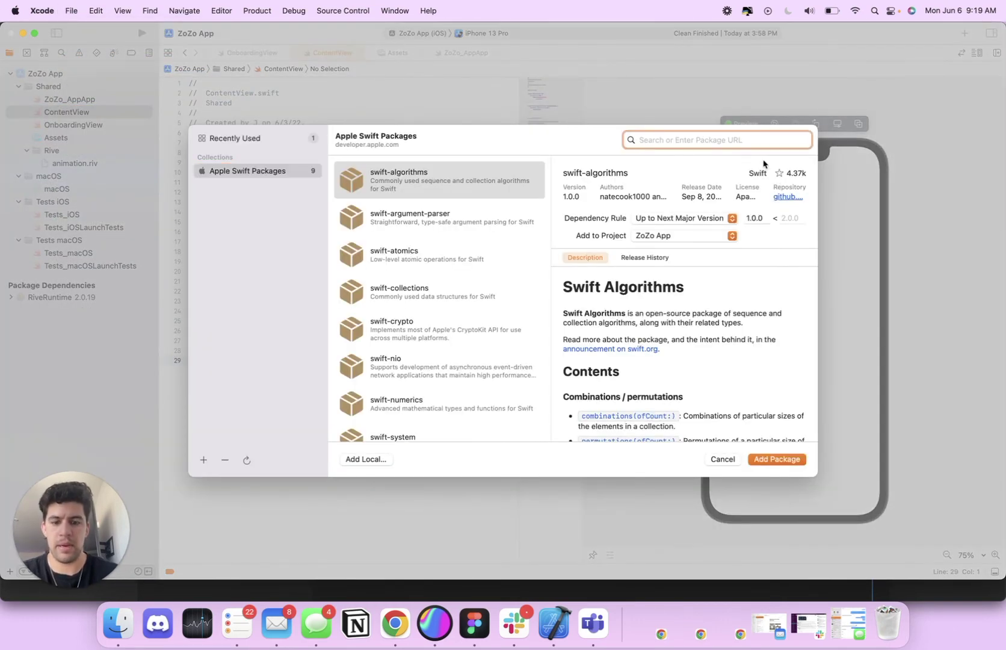
type("run")
key("BackSpace")
key("BackSpace")
key("BackSpace")
type("Rive")
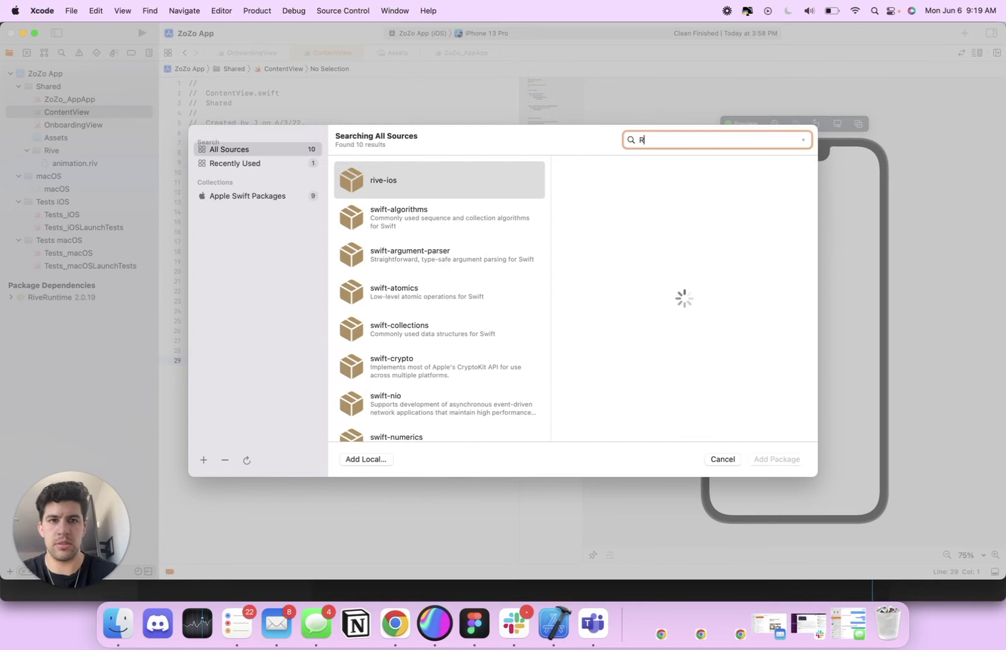
left_click(393, 183)
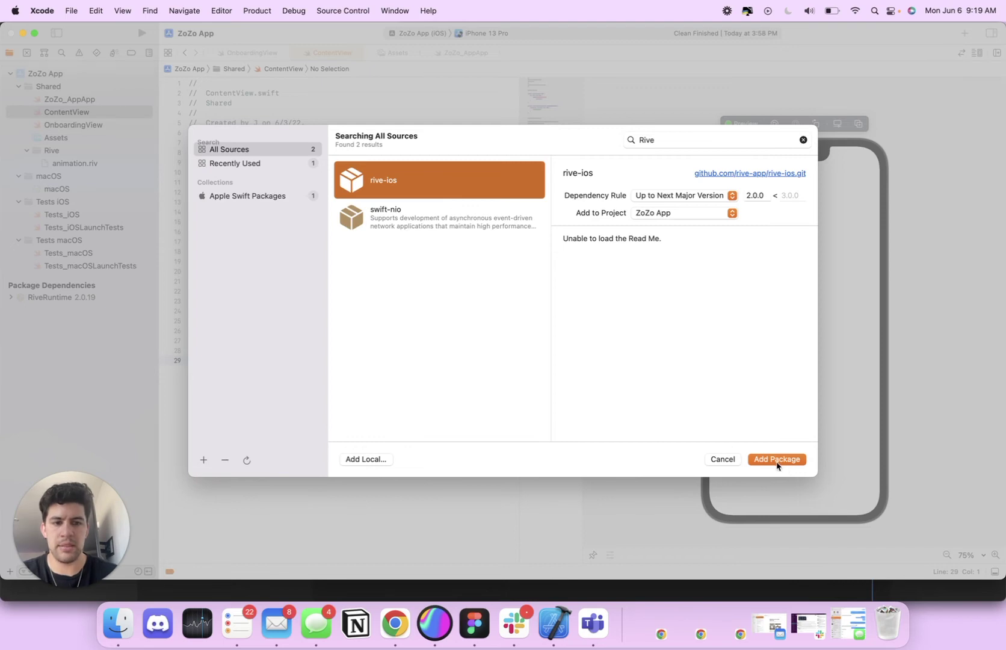
left_click(718, 460)
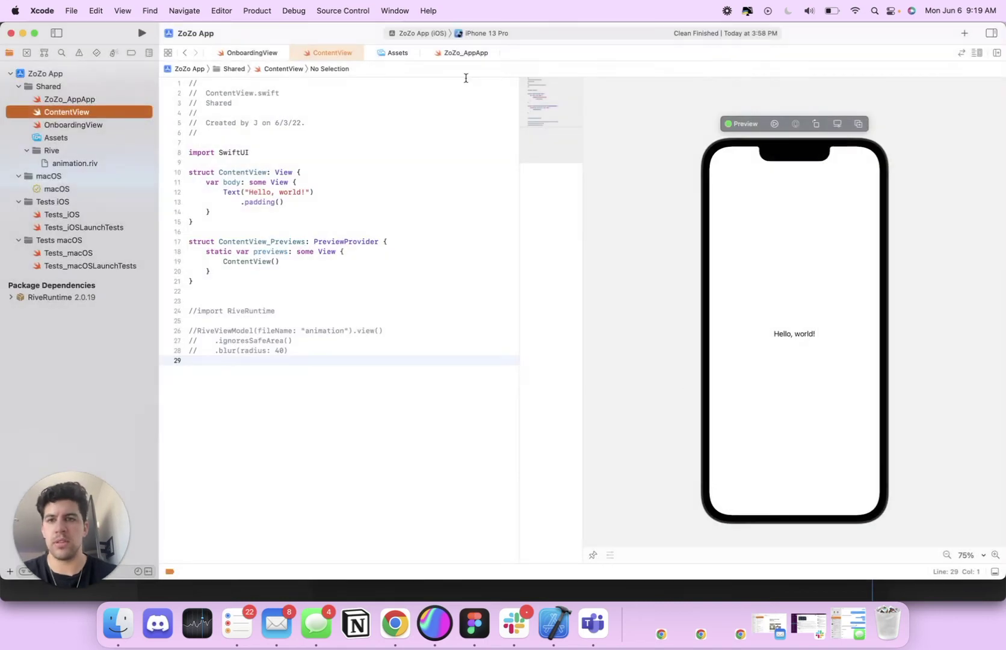
left_click(260, 154)
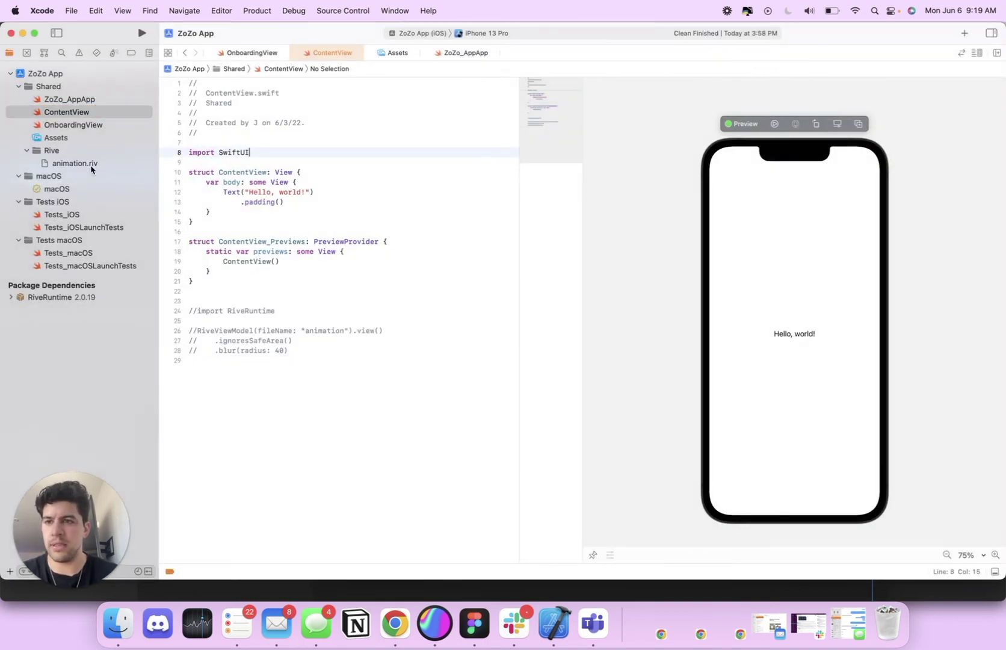
left_click(50, 151)
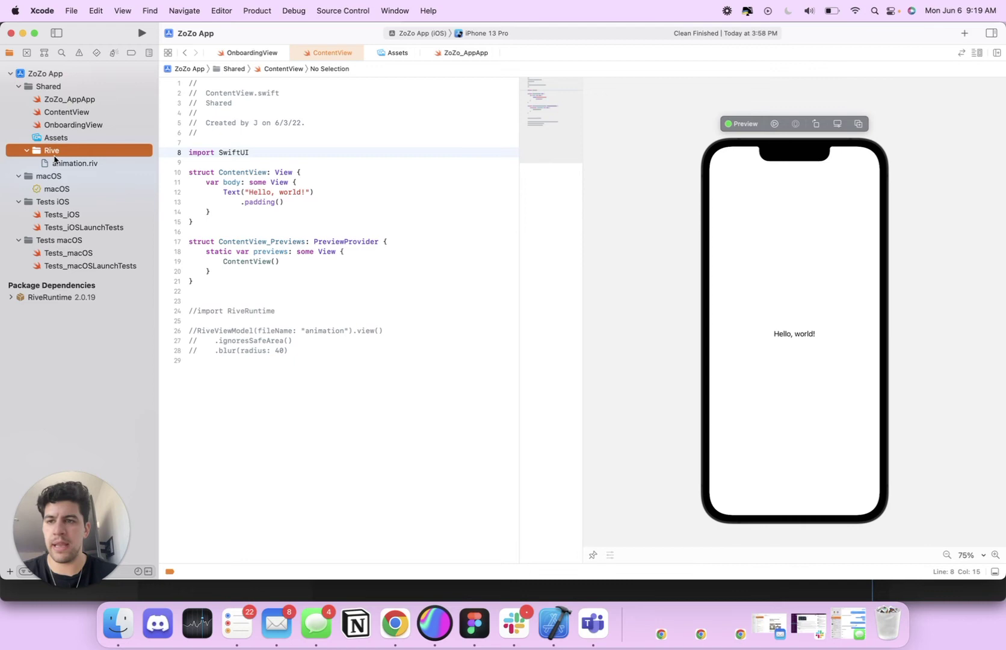
left_click(78, 163)
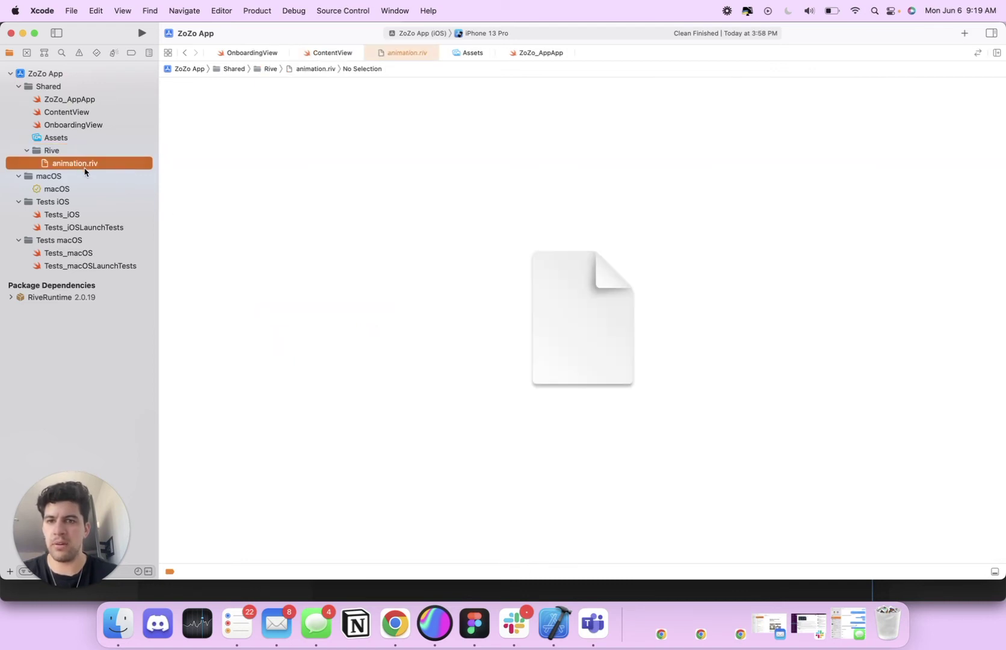
left_click(395, 624)
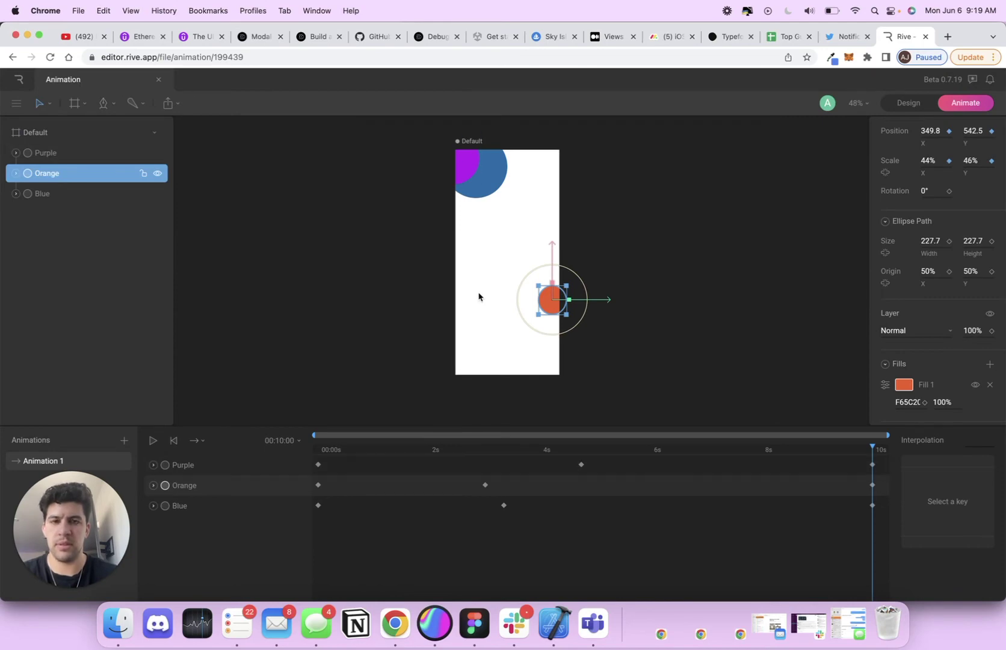
left_click(554, 624)
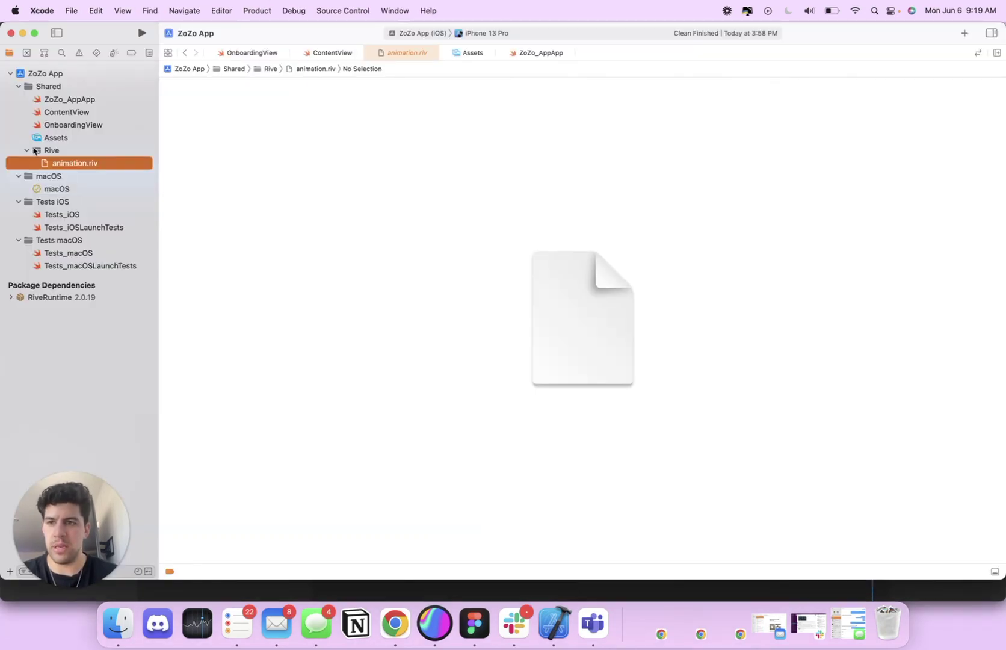
left_click(48, 88)
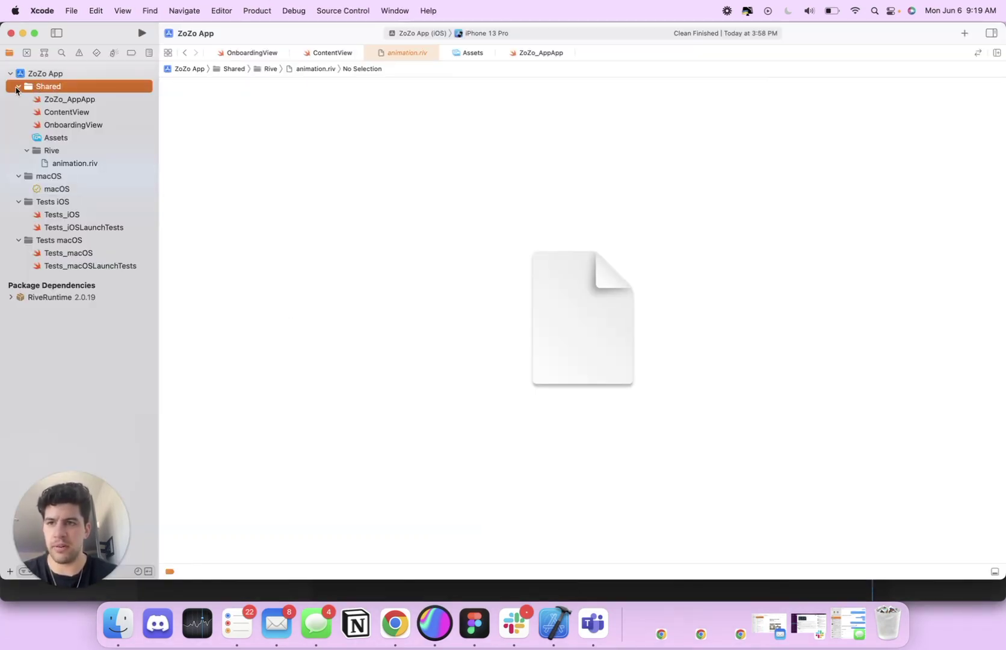
left_click(17, 88)
left_click(18, 87)
left_click(60, 153)
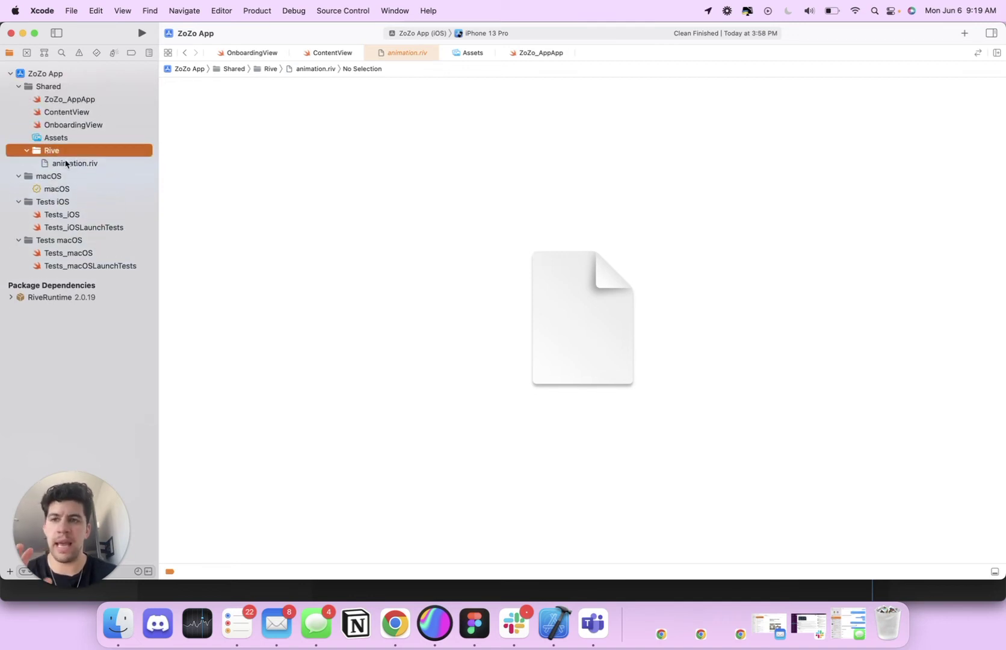
left_click(67, 164)
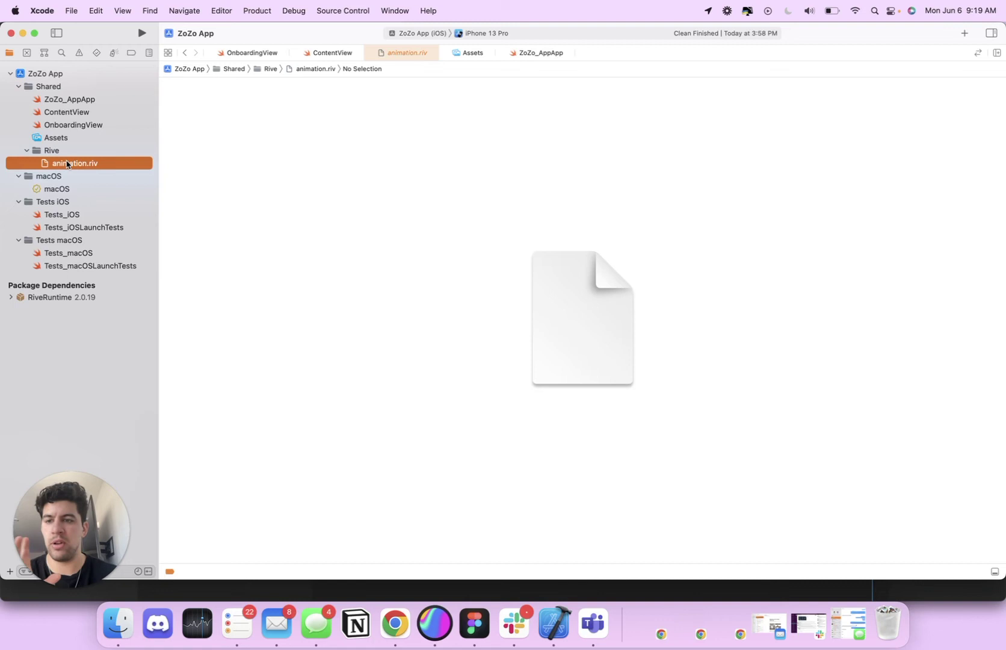
left_click(48, 152)
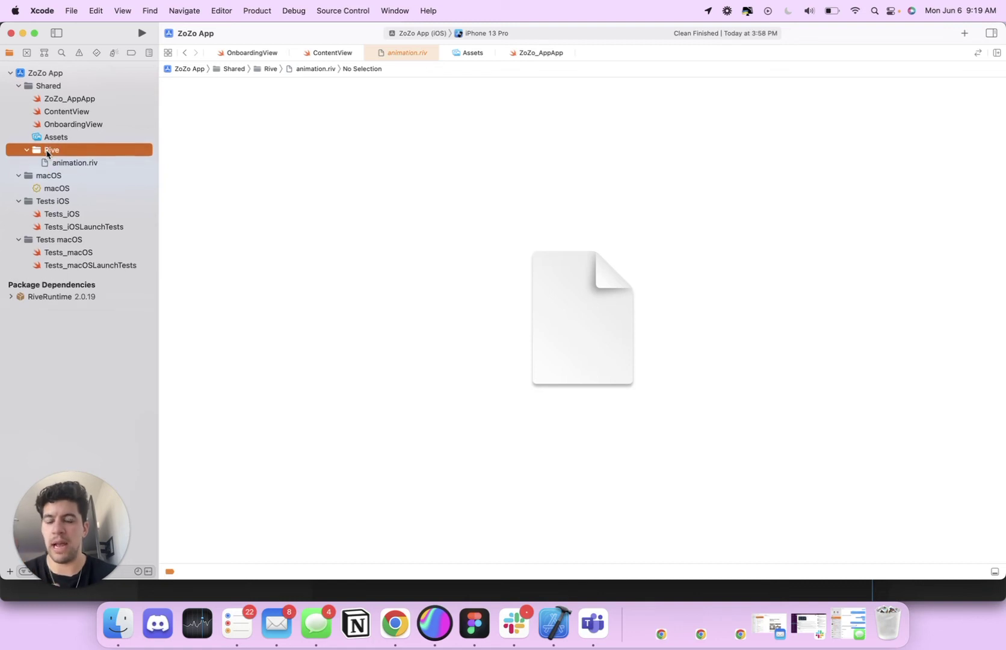
left_click(75, 163)
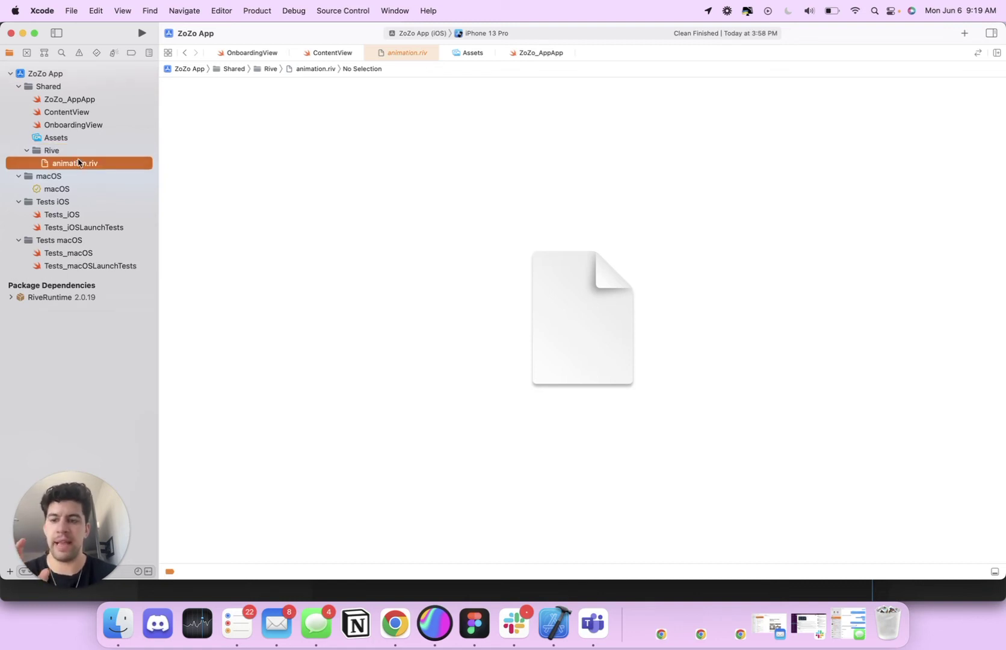
left_click(53, 154)
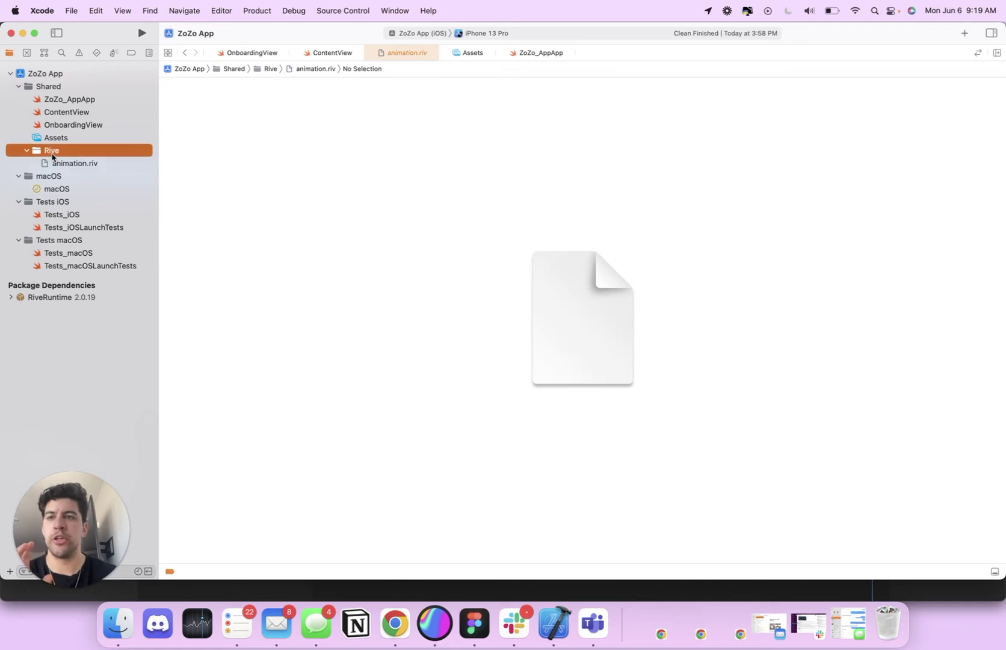
left_click(68, 113)
- Add an 'import RiveRunTim' line below import SwiftUI in ContentView
left_click(259, 149)
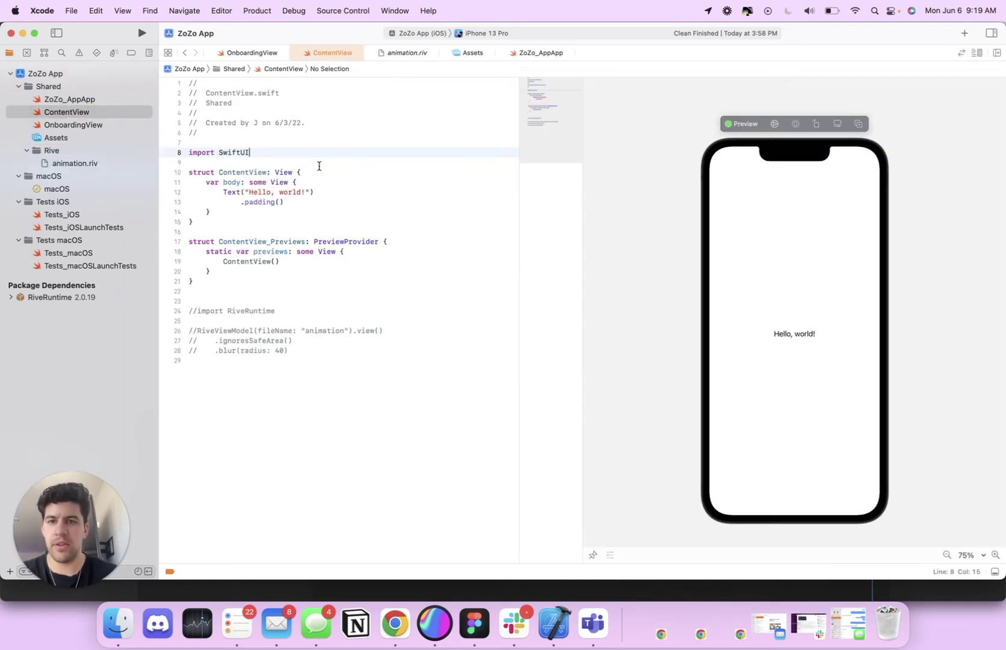
key("Return")
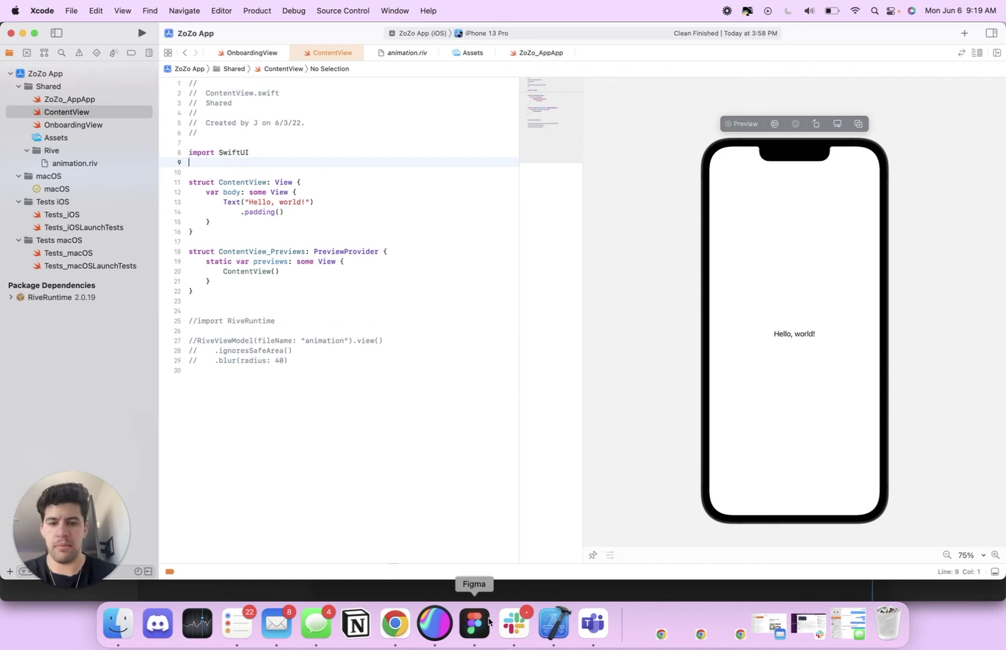
type("imp")
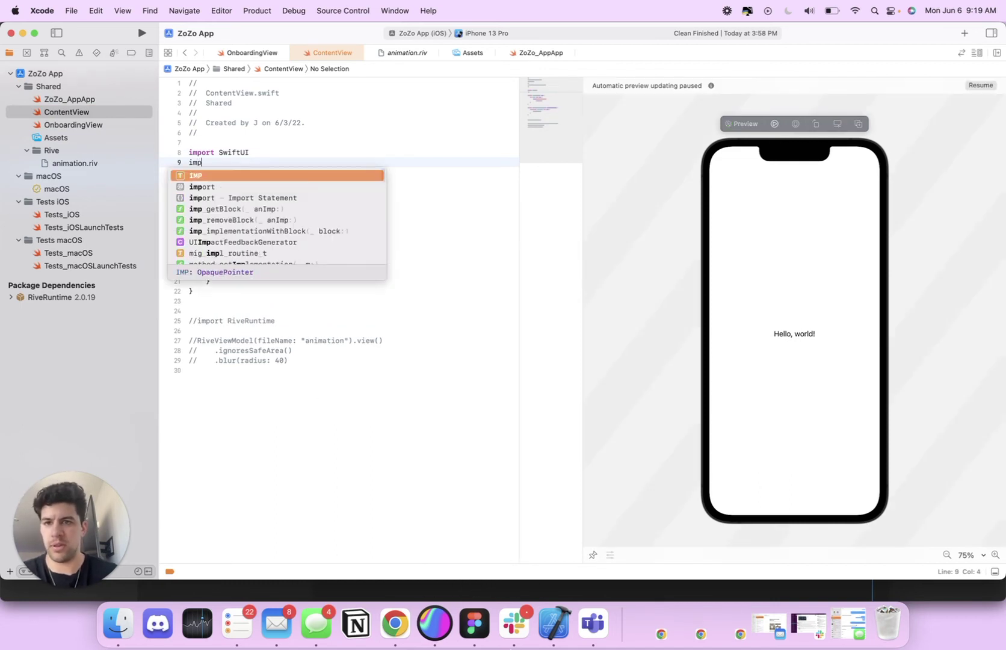
type("ort RiveRunTime")
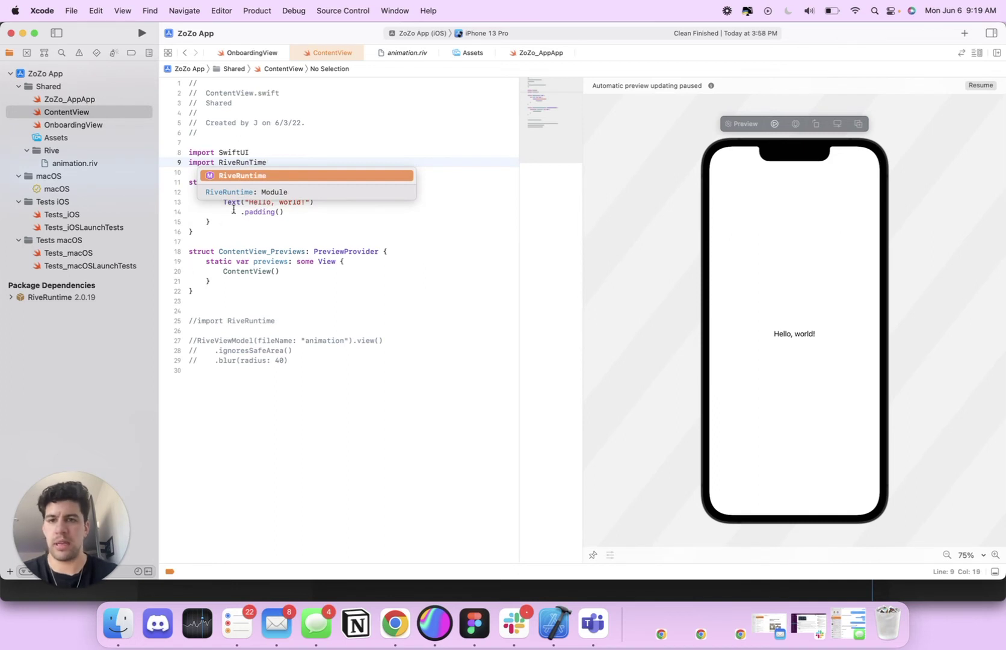
key("Escape")
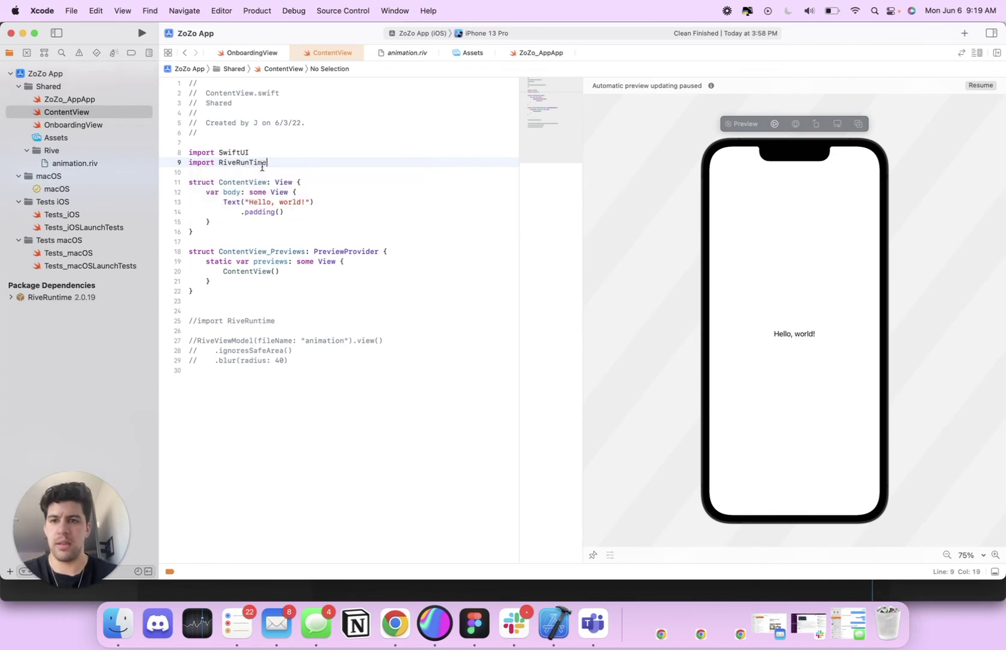
- Delete the commented RiveRuntime import on line 25 and review the commented RiveViewModel lines
left_click_drag(281, 323, 161, 321)
key("BackSpace")
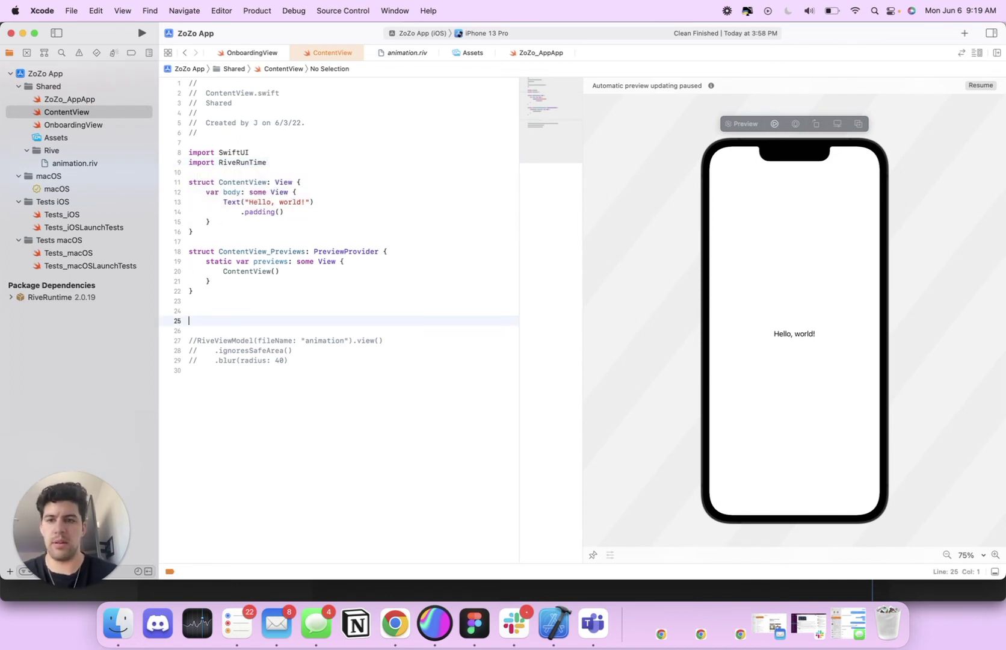
left_click_drag(231, 372, 187, 341)
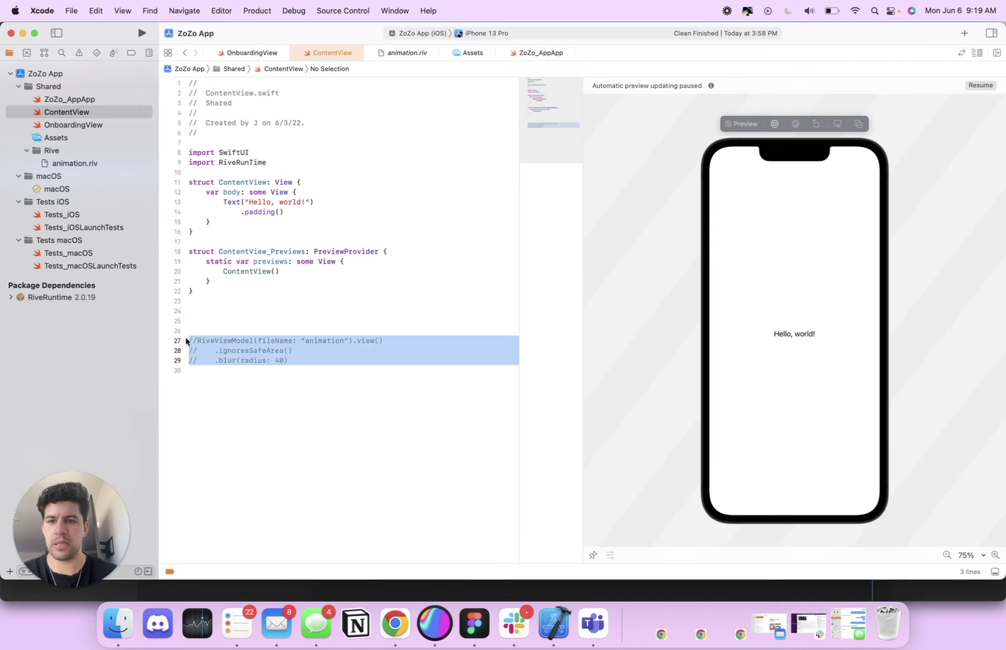
left_click(314, 205)
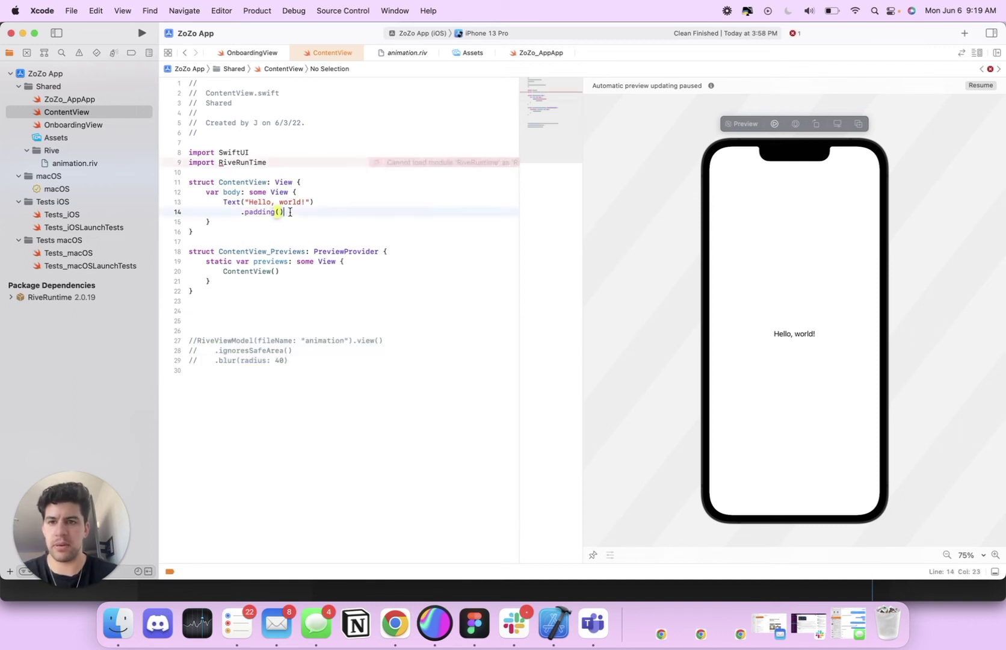
left_click(274, 152)
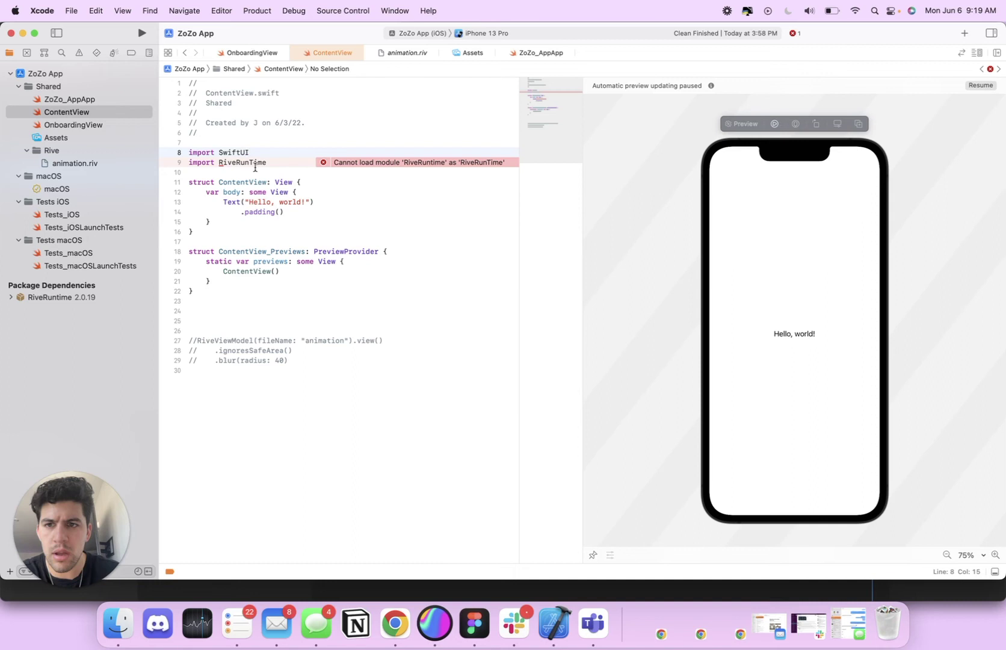
- Copy OnboardingView's correct 'import RiveRuntime' line over ContentView's misspelled import
left_click(97, 125)
left_click_drag(282, 164, 178, 162)
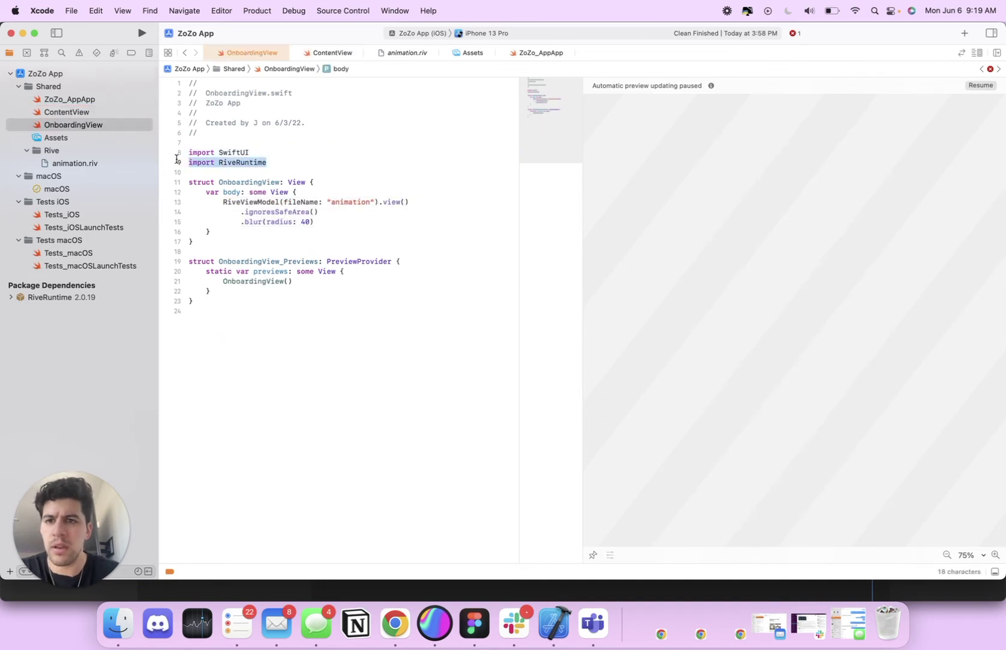
key("super+c")
left_click(69, 99)
left_click(66, 112)
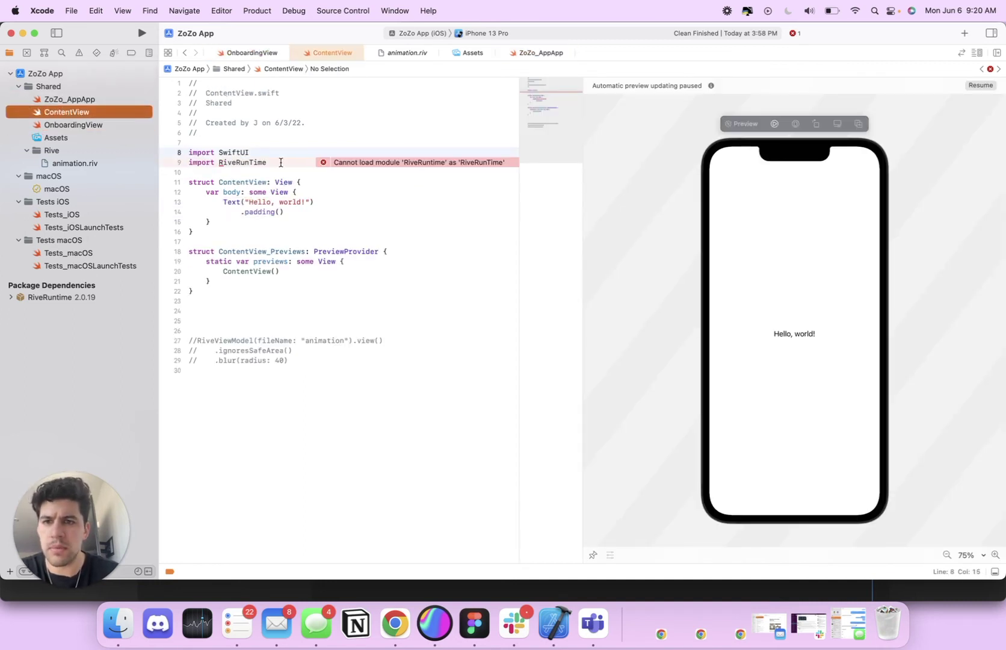
left_click_drag(280, 162, 175, 164)
key("super+v")
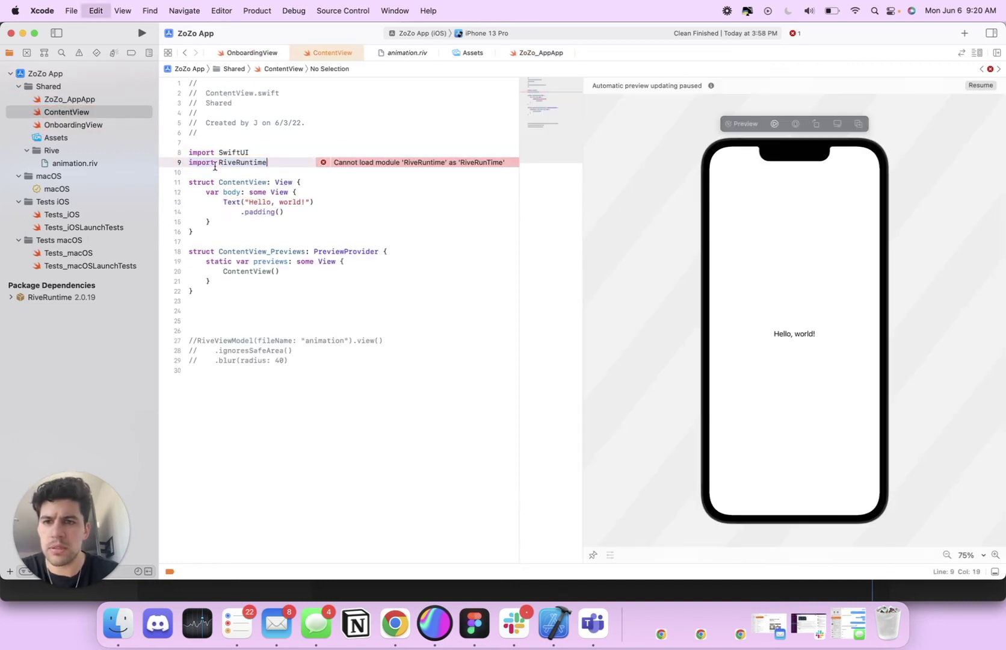
- Clean the build folder with Shift+Cmd+K to clear the RiveRuntime error
left_click_drag(267, 163, 254, 157)
left_click(263, 168)
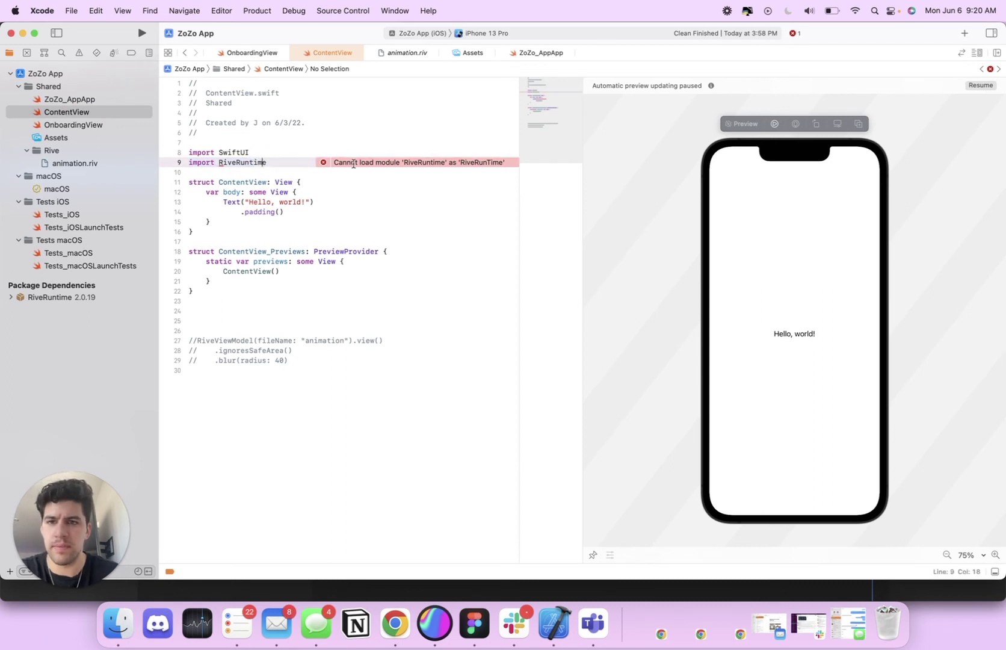
left_click(282, 212)
left_click_drag(282, 211, 232, 202)
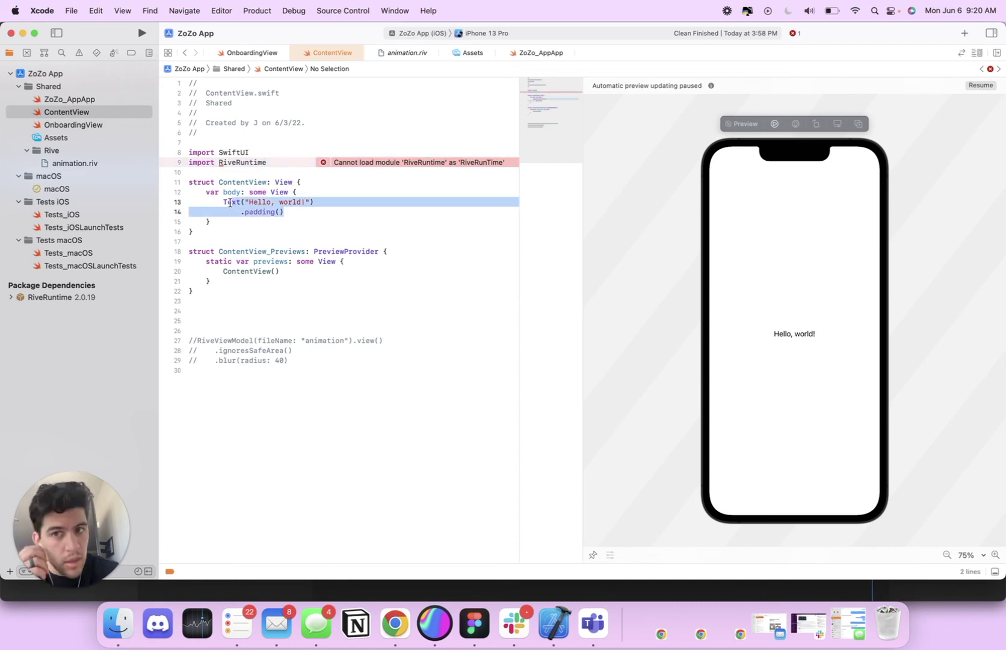
key("super+shift+k")
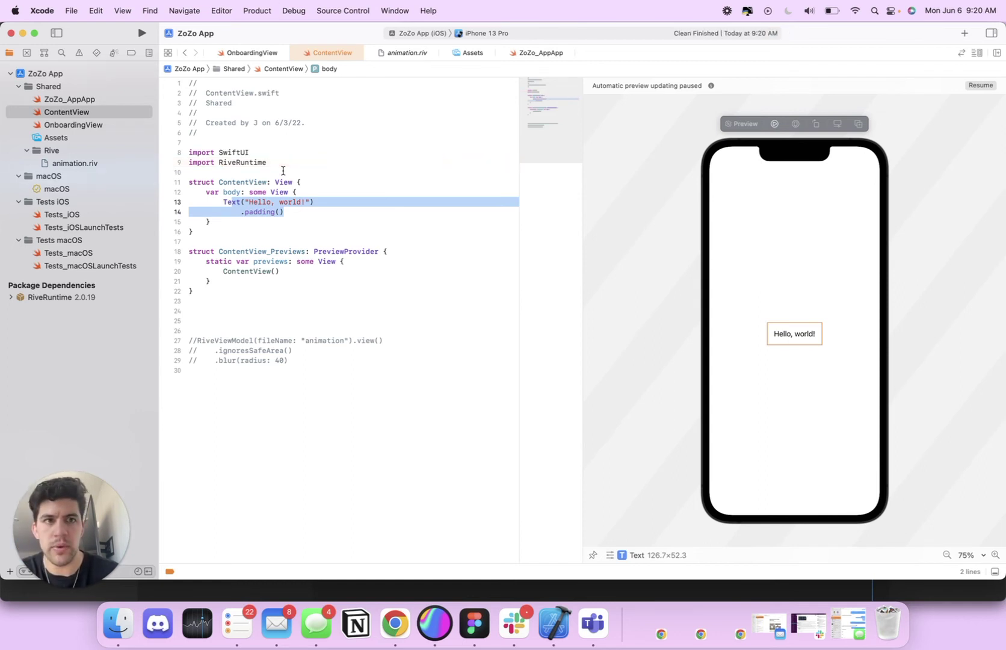
- Replace Text("Hello, world!").padding() with RiveViewModel(fileName: "animation").view() and run the live preview
left_click_drag(283, 211, 224, 202)
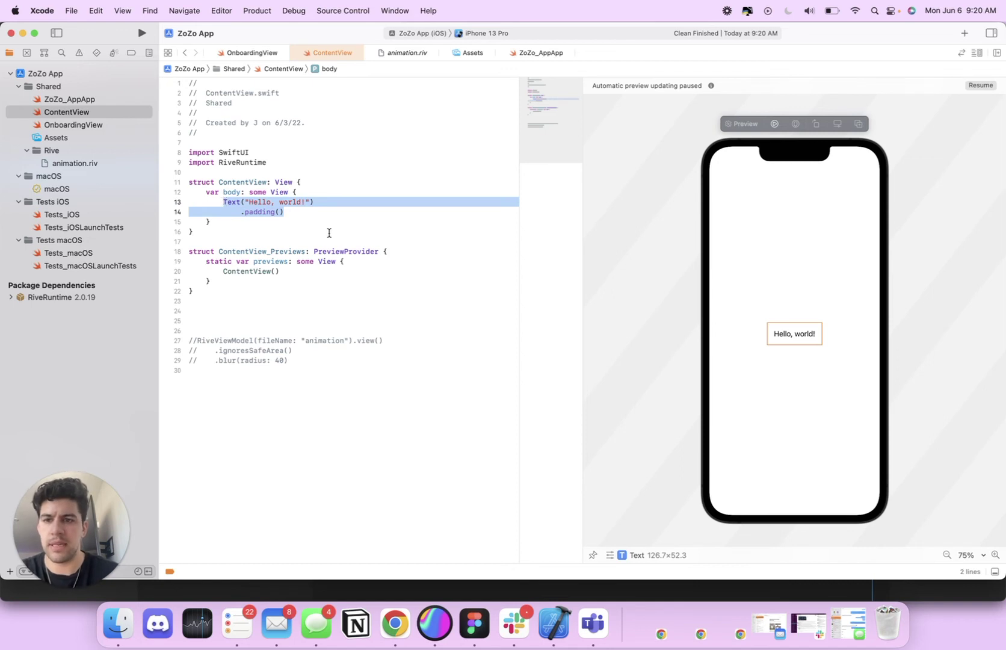
type("RiveV")
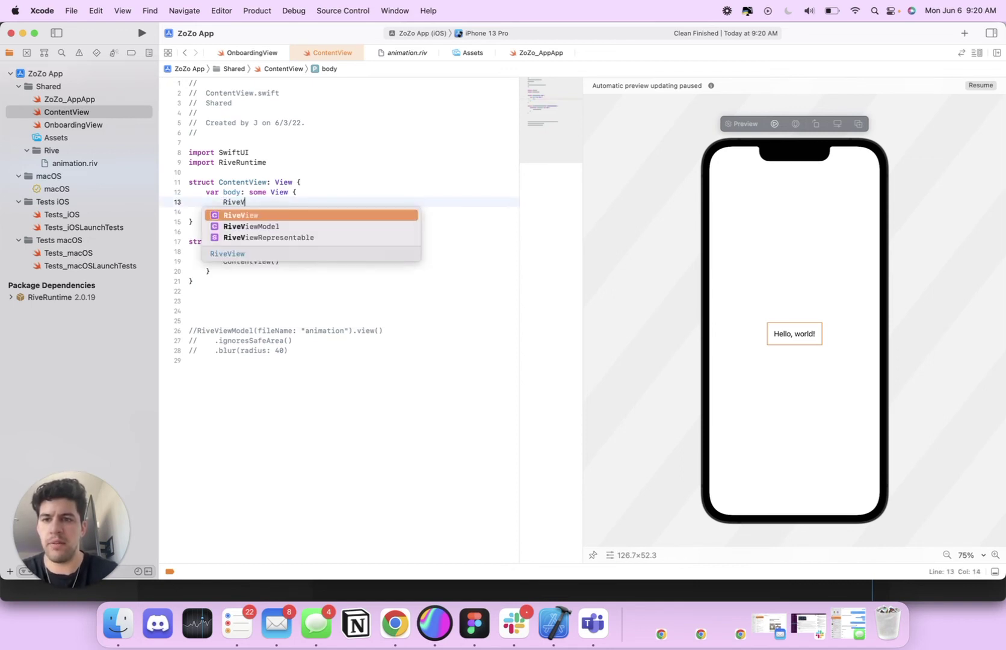
type("iewModel(fi")
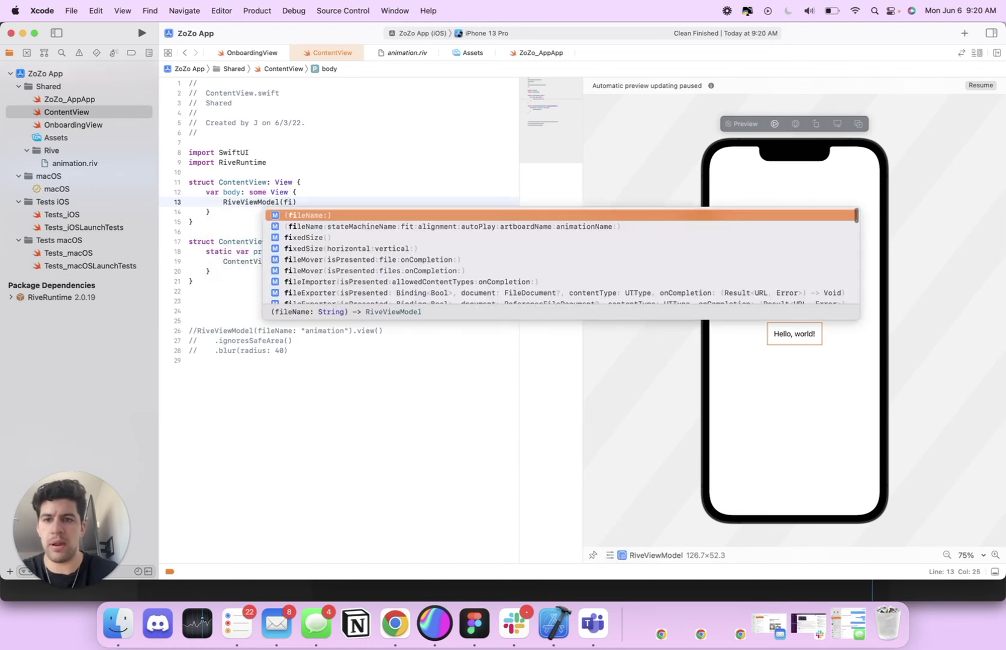
key("Return")
type("\"")
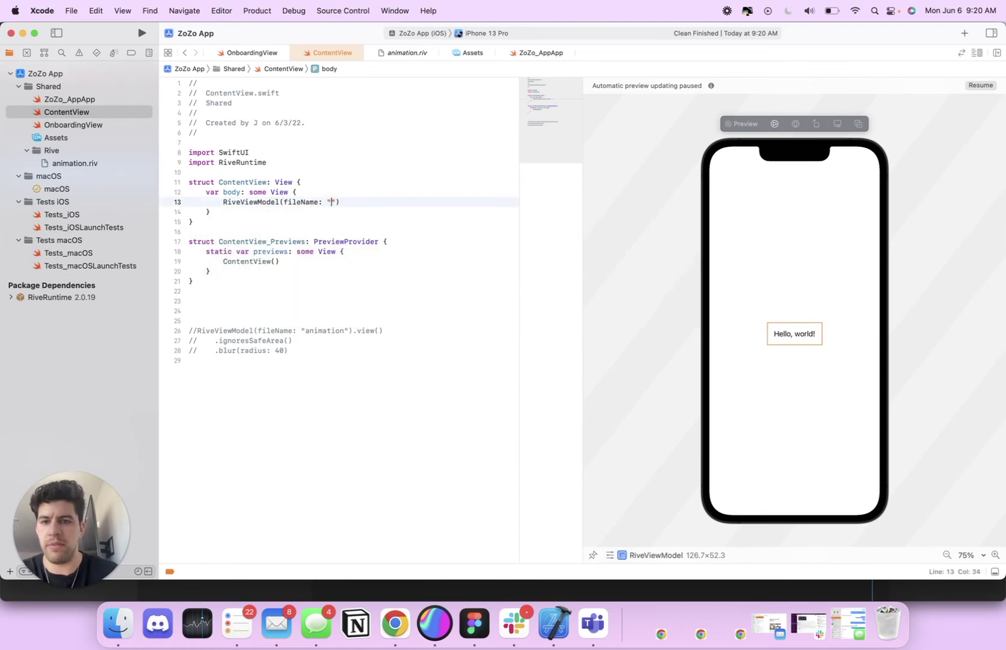
type("animation")
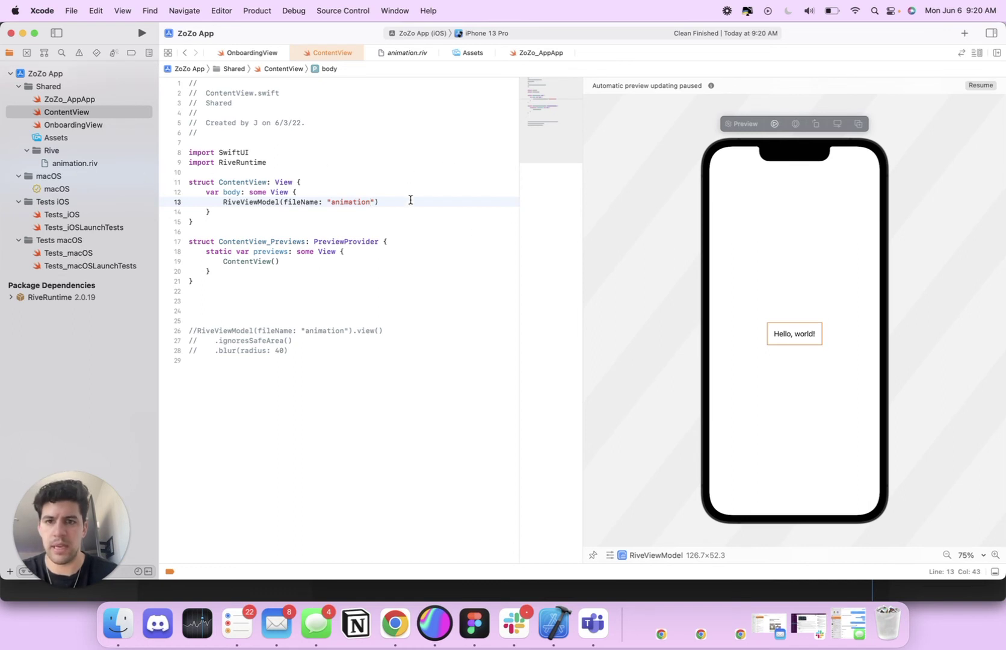
left_click(389, 202)
type(".view()")
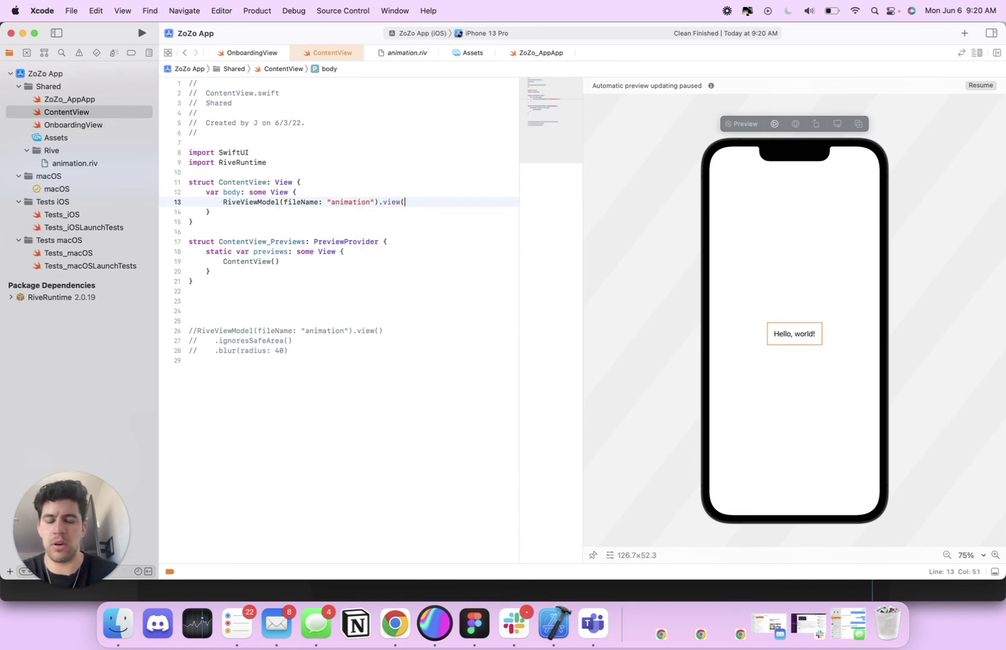
left_click(989, 88)
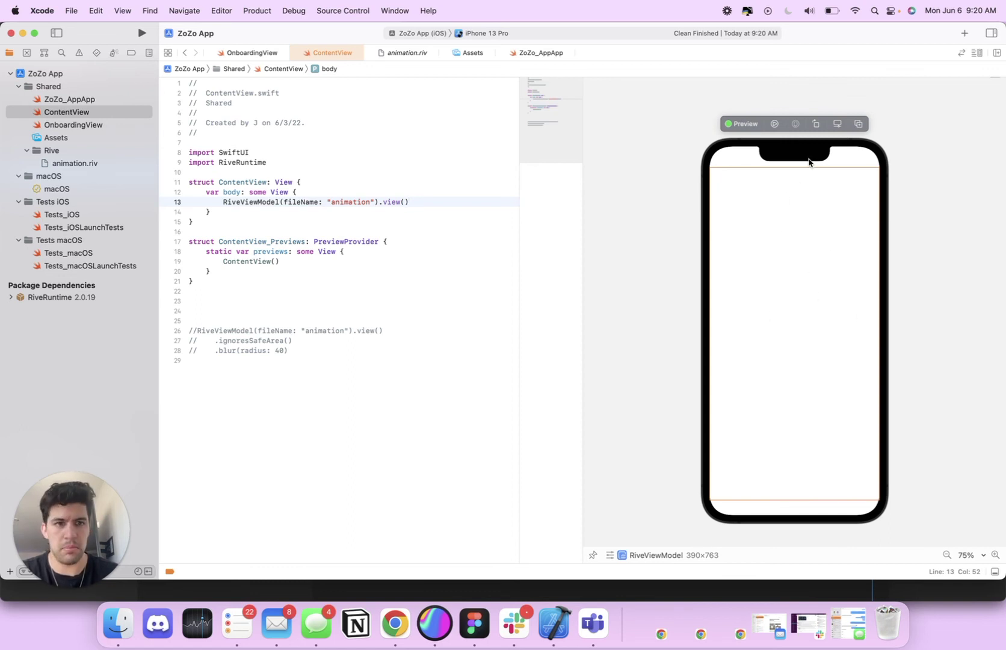
left_click(774, 124)
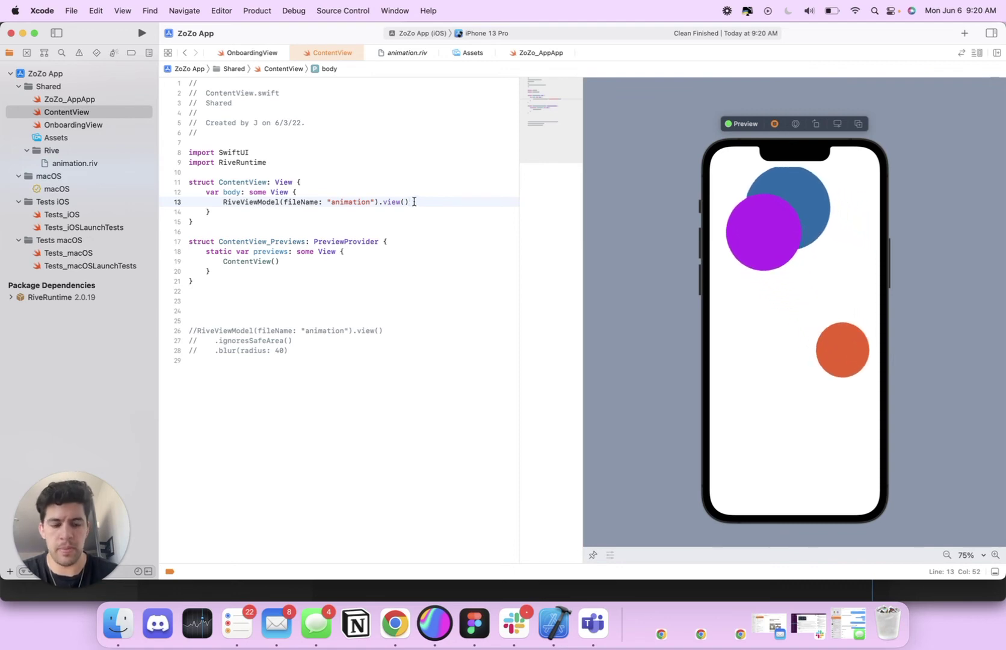
- Chain .ignoresSafeArea() onto the Rive view so it fills the screen
key("Return")
type(".e")
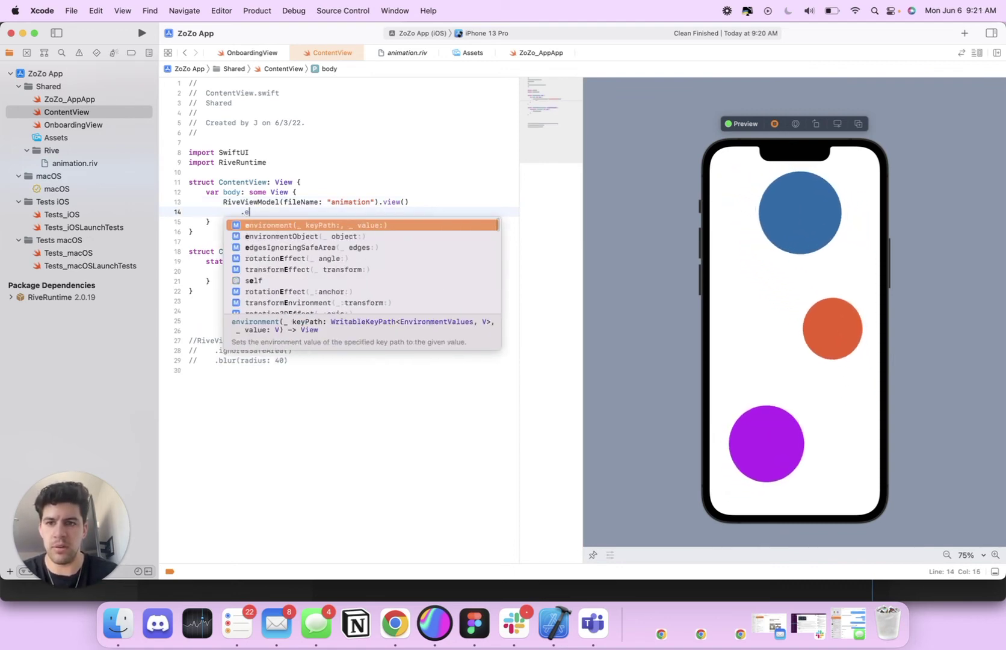
key("BackSpace")
type("i")
key("Return")
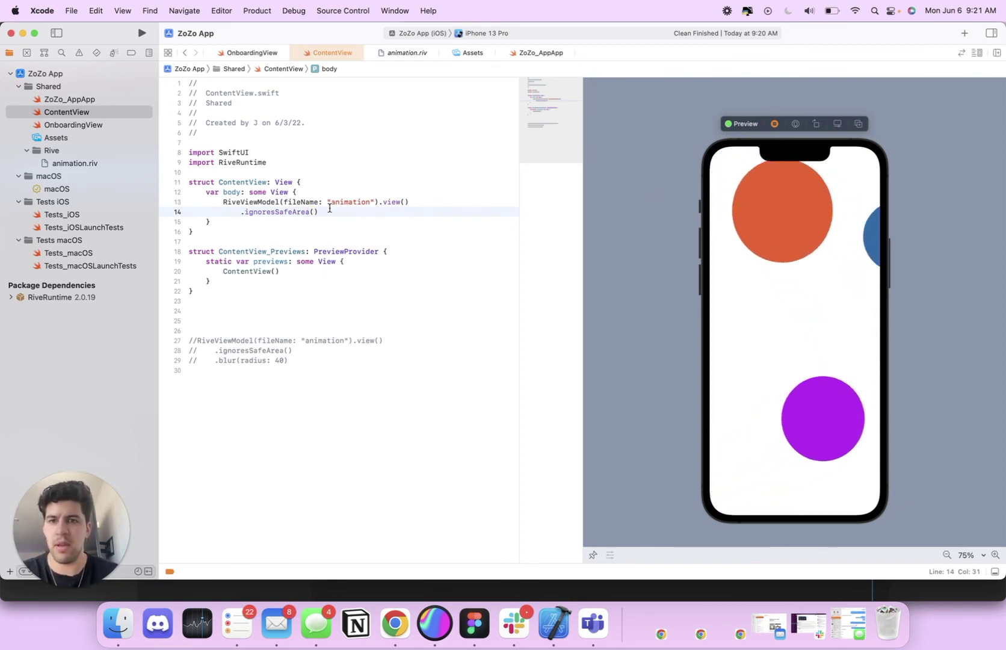
- Add a .blur(radius: 30) modifier, removing the opaque argument from the completion
key("Return")
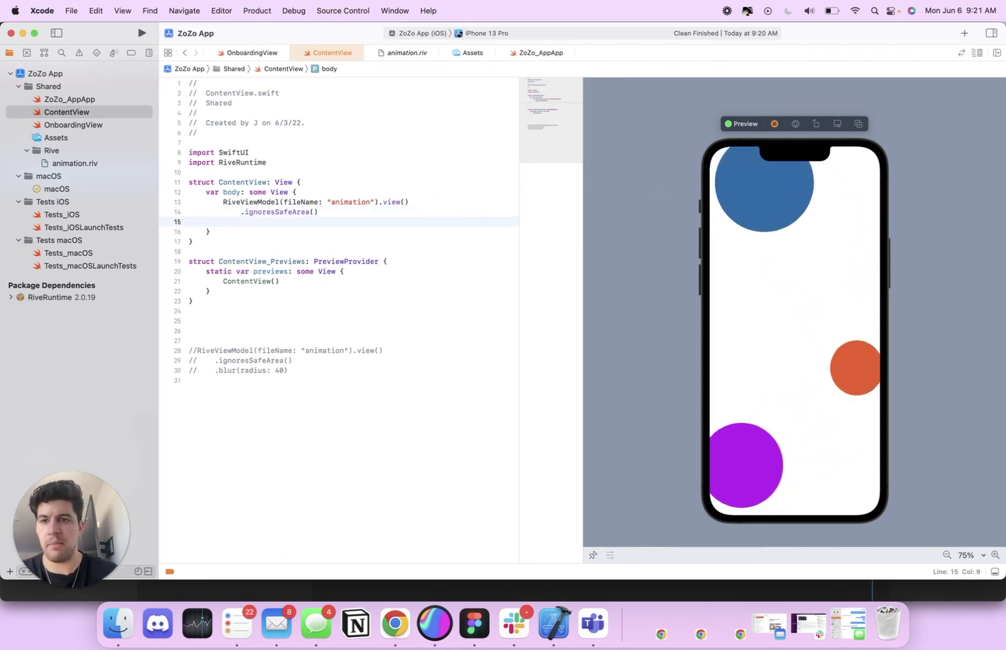
type(".blue")
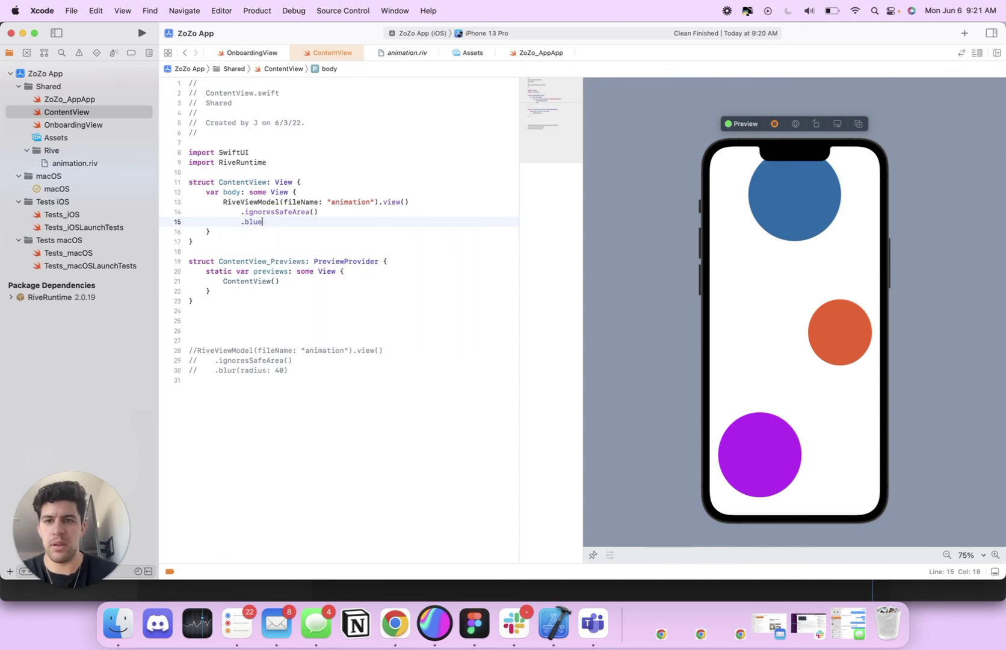
type("(")
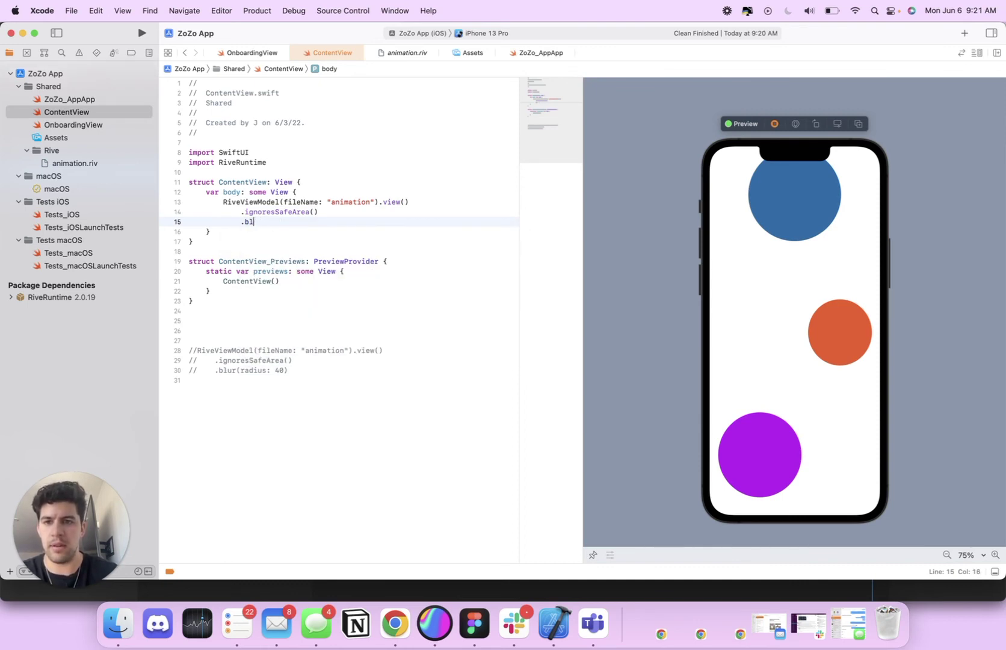
type("blure")
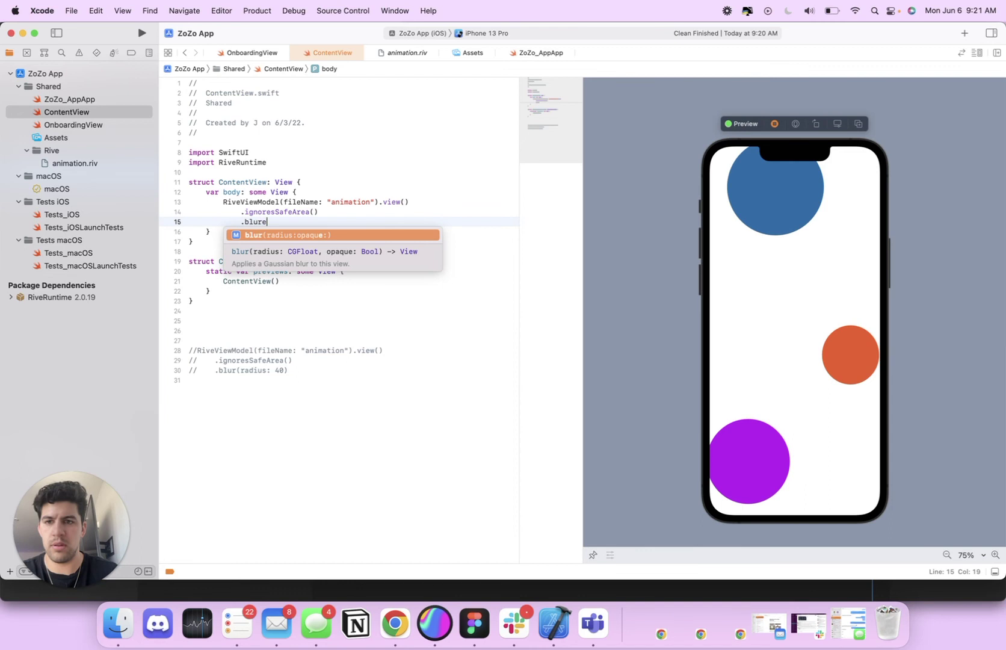
key("Return")
type("2, opaque:")
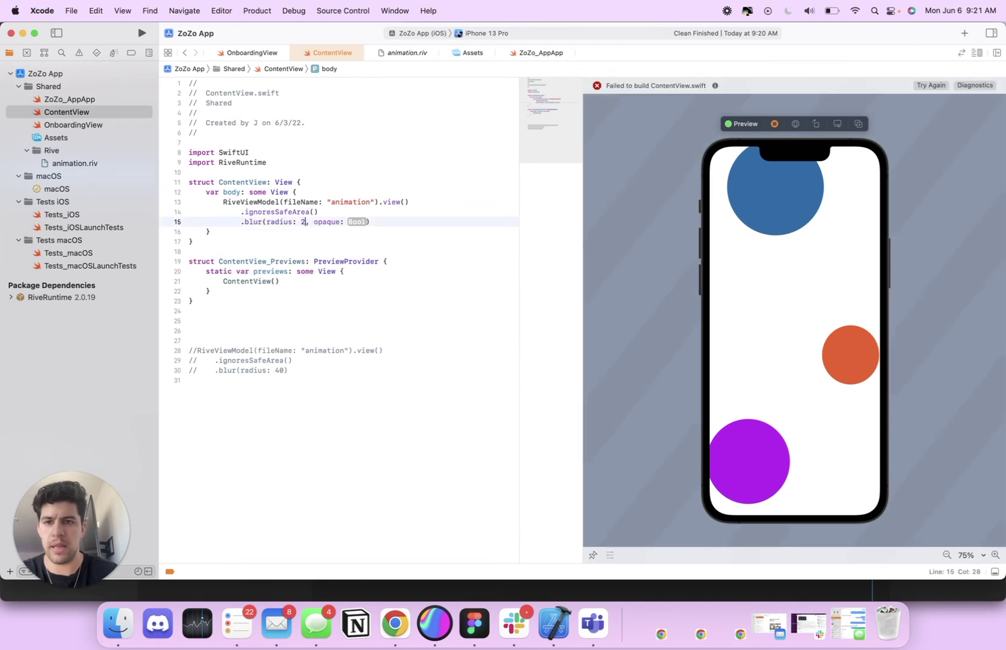
type("0")
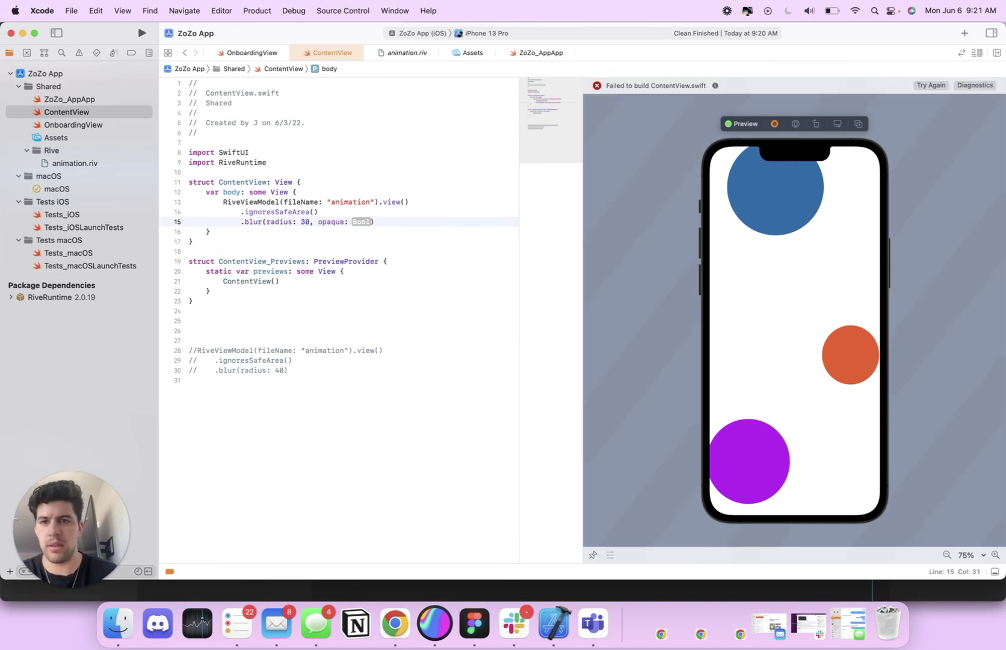
key("shift+alt+Right")
key("shift+alt+Right")
key("BackSpace")
key("BackSpace")
key("BackSpace")
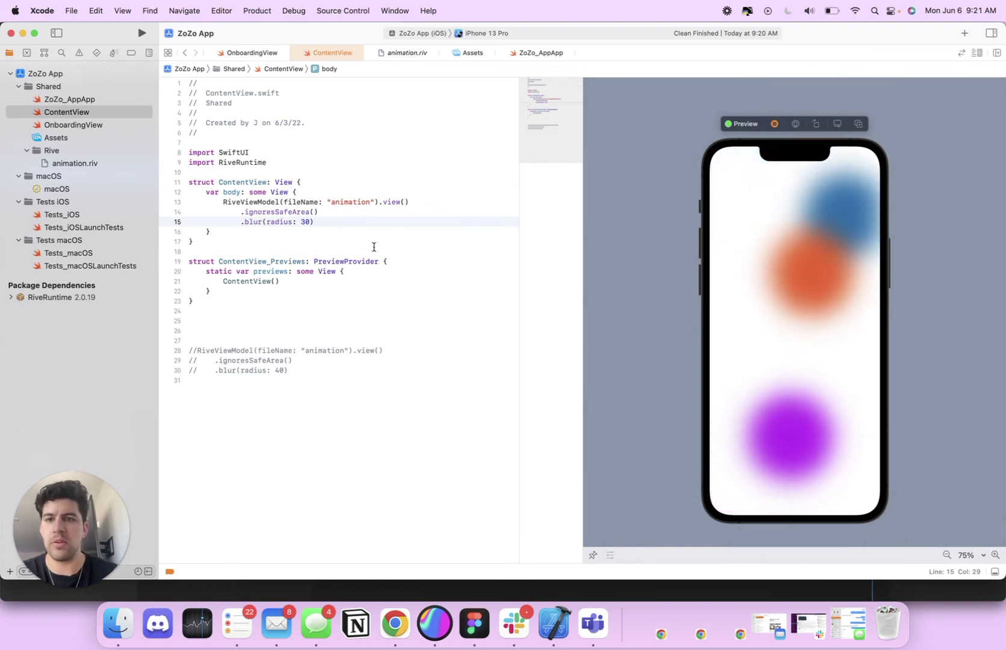
left_click(328, 226)
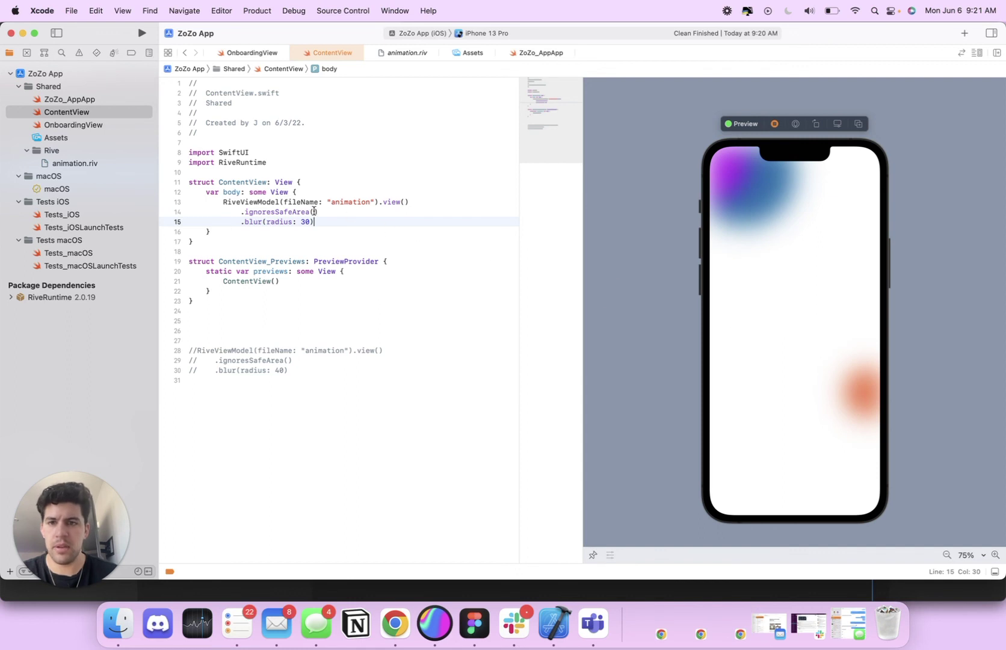
left_click(361, 231)
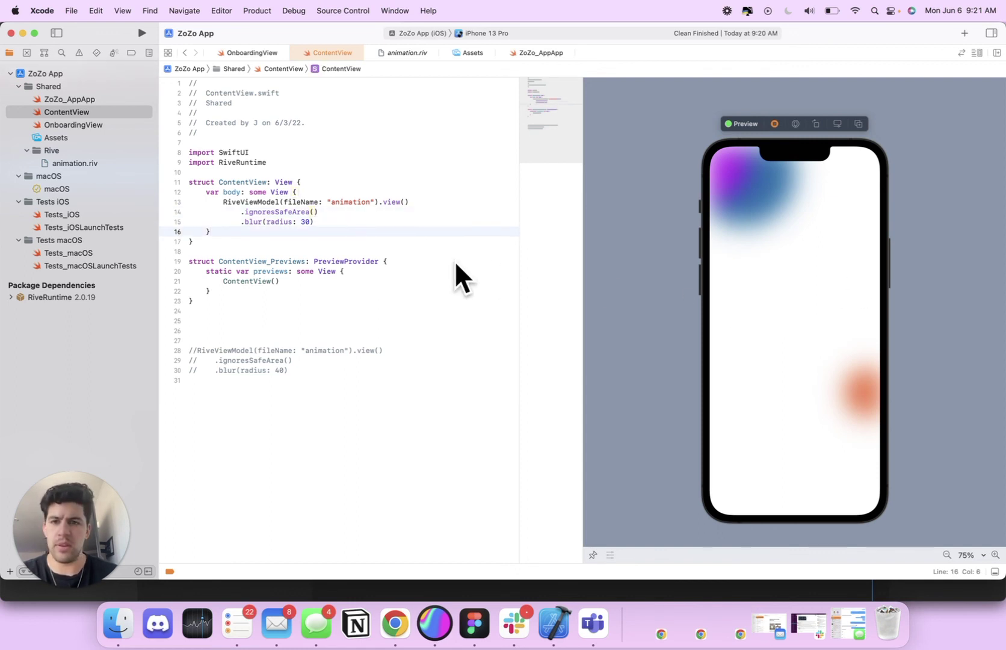
left_click(457, 222)
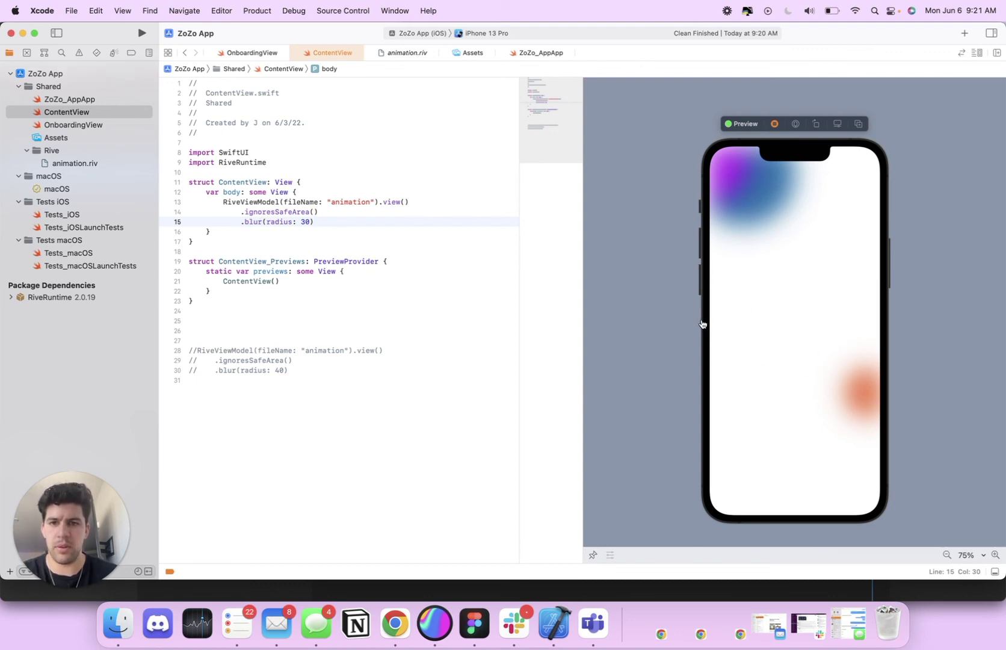
type("asd")
scroll(311, 221, "down", 1)
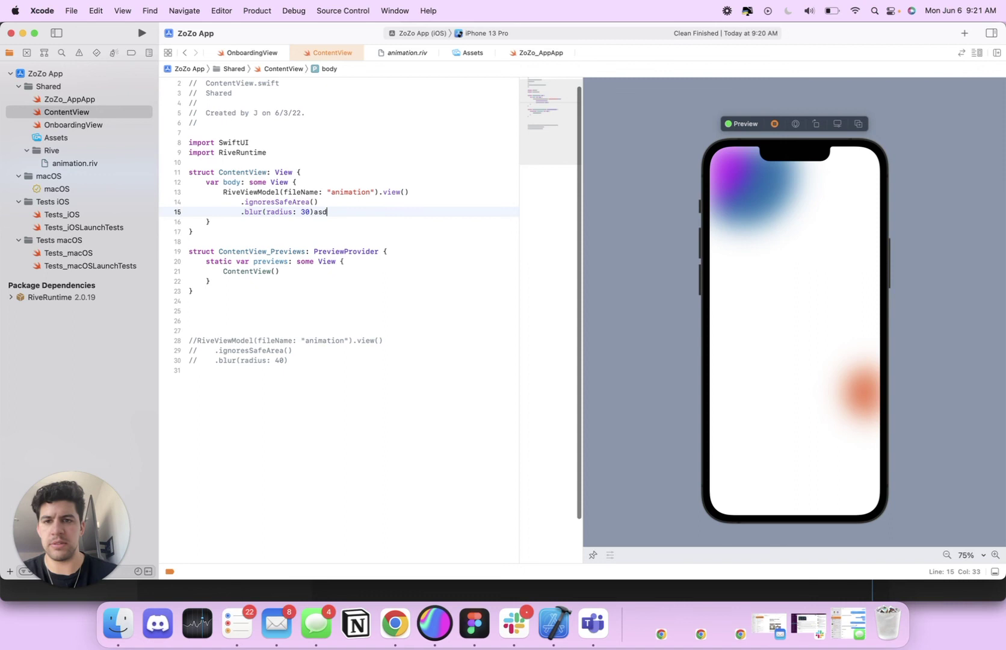
key("BackSpace")
key("BackSpace")
key("BackSpace")
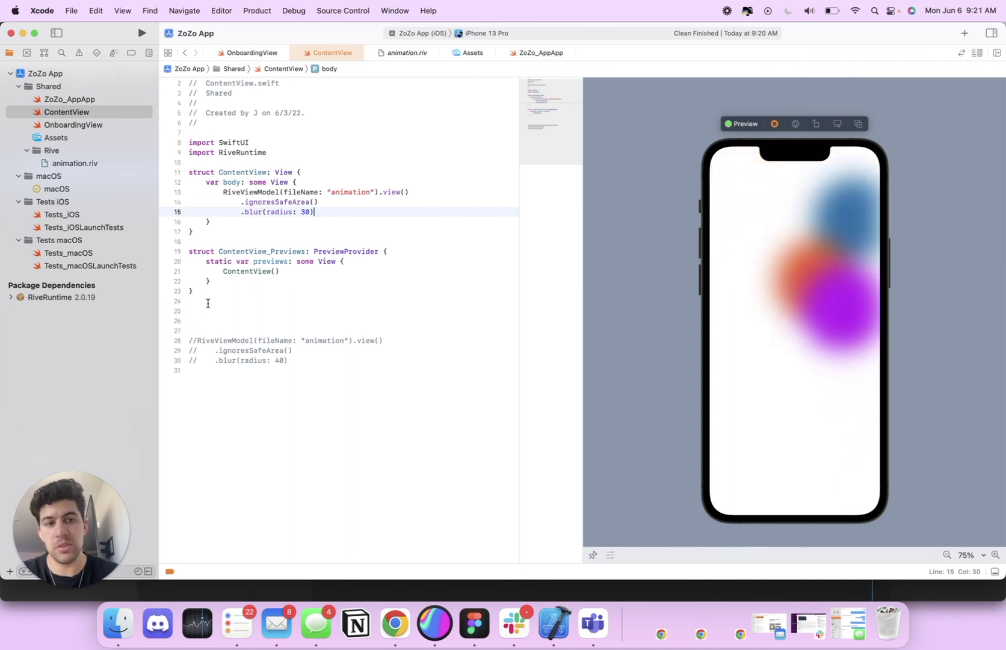
scroll(208, 303, "up", 1)
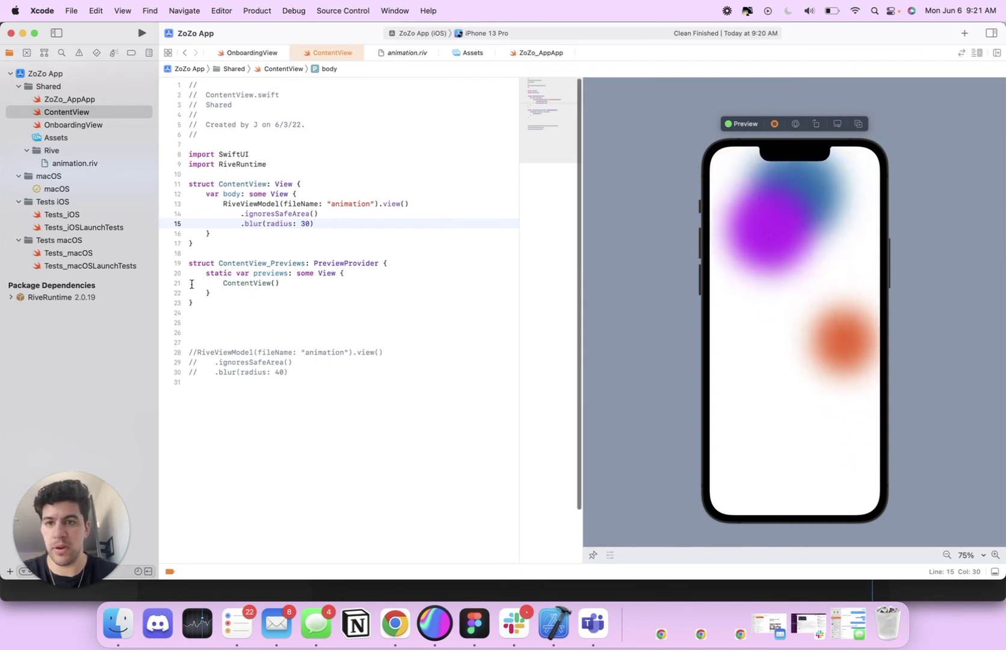